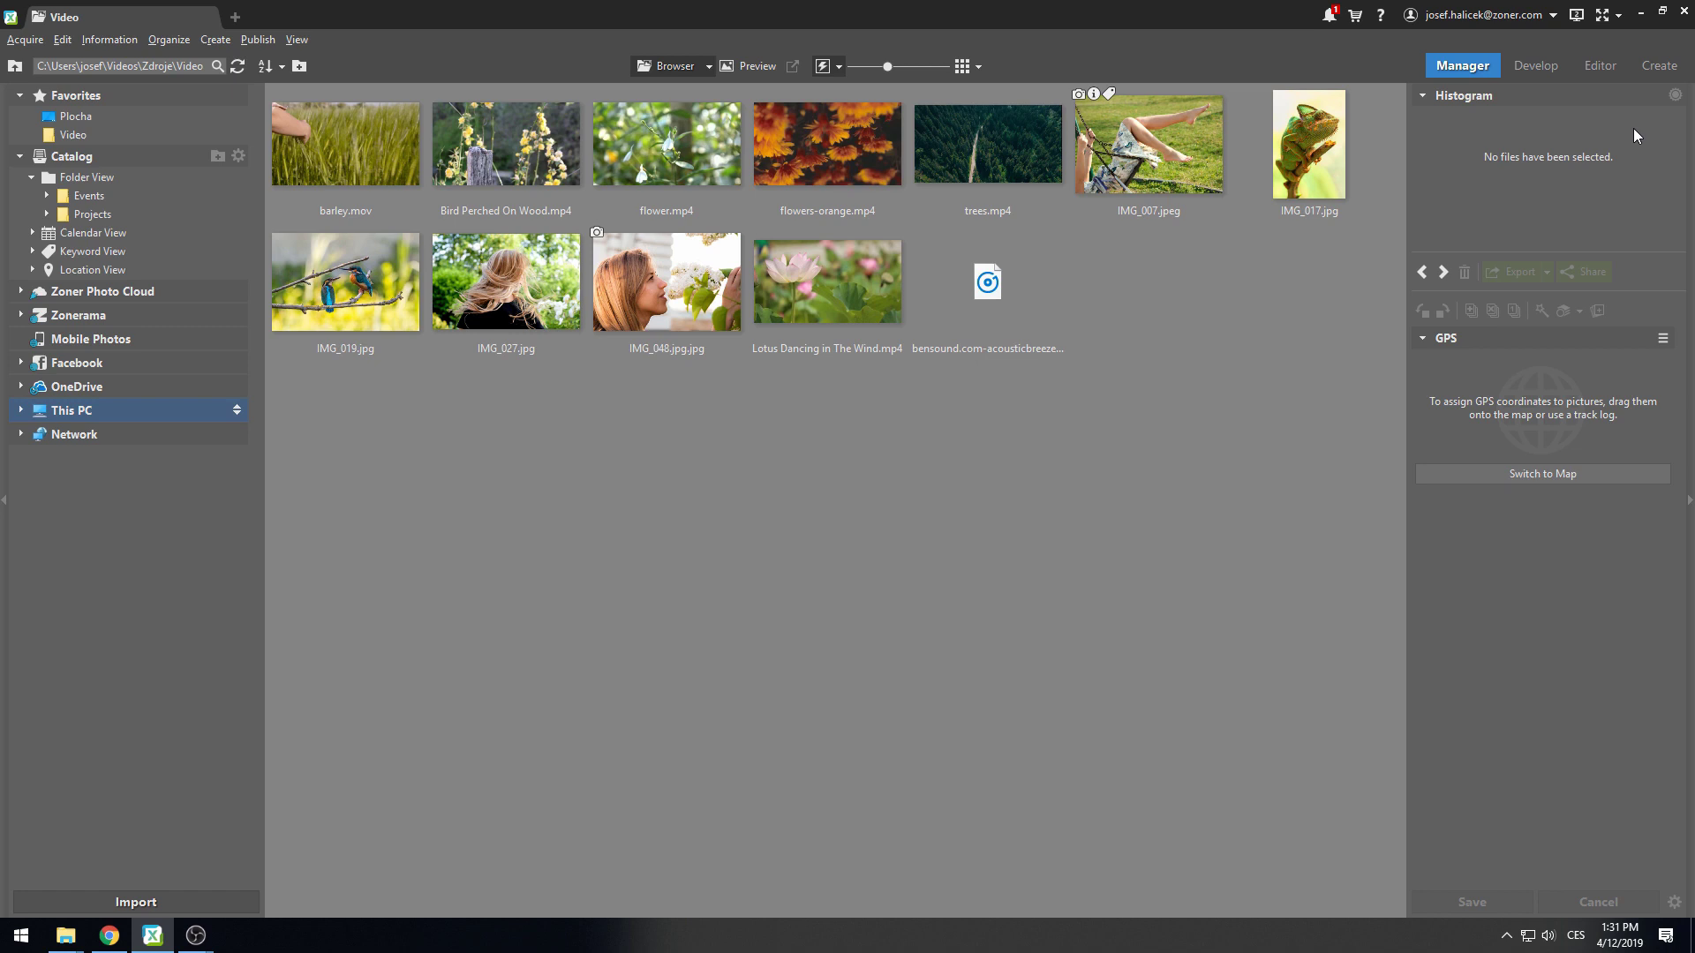
# Start a new FullHD 1080p, 25 fps video project from the Create module.
pyautogui.click(1659, 65)
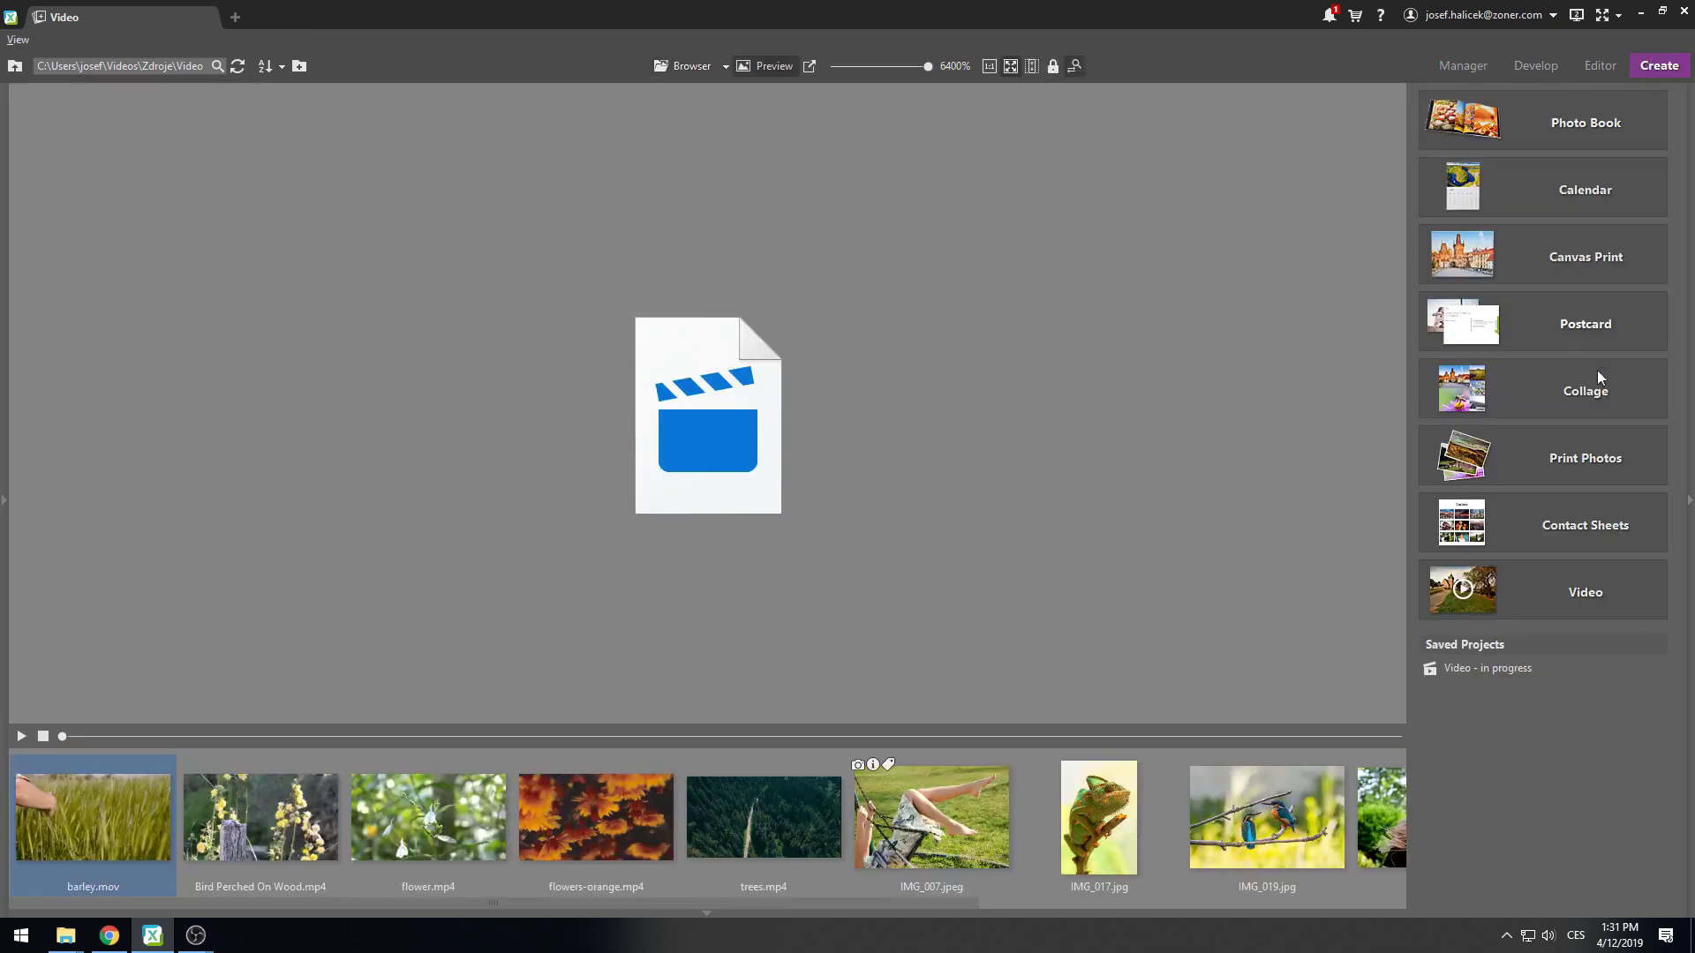
pyautogui.click(1579, 593)
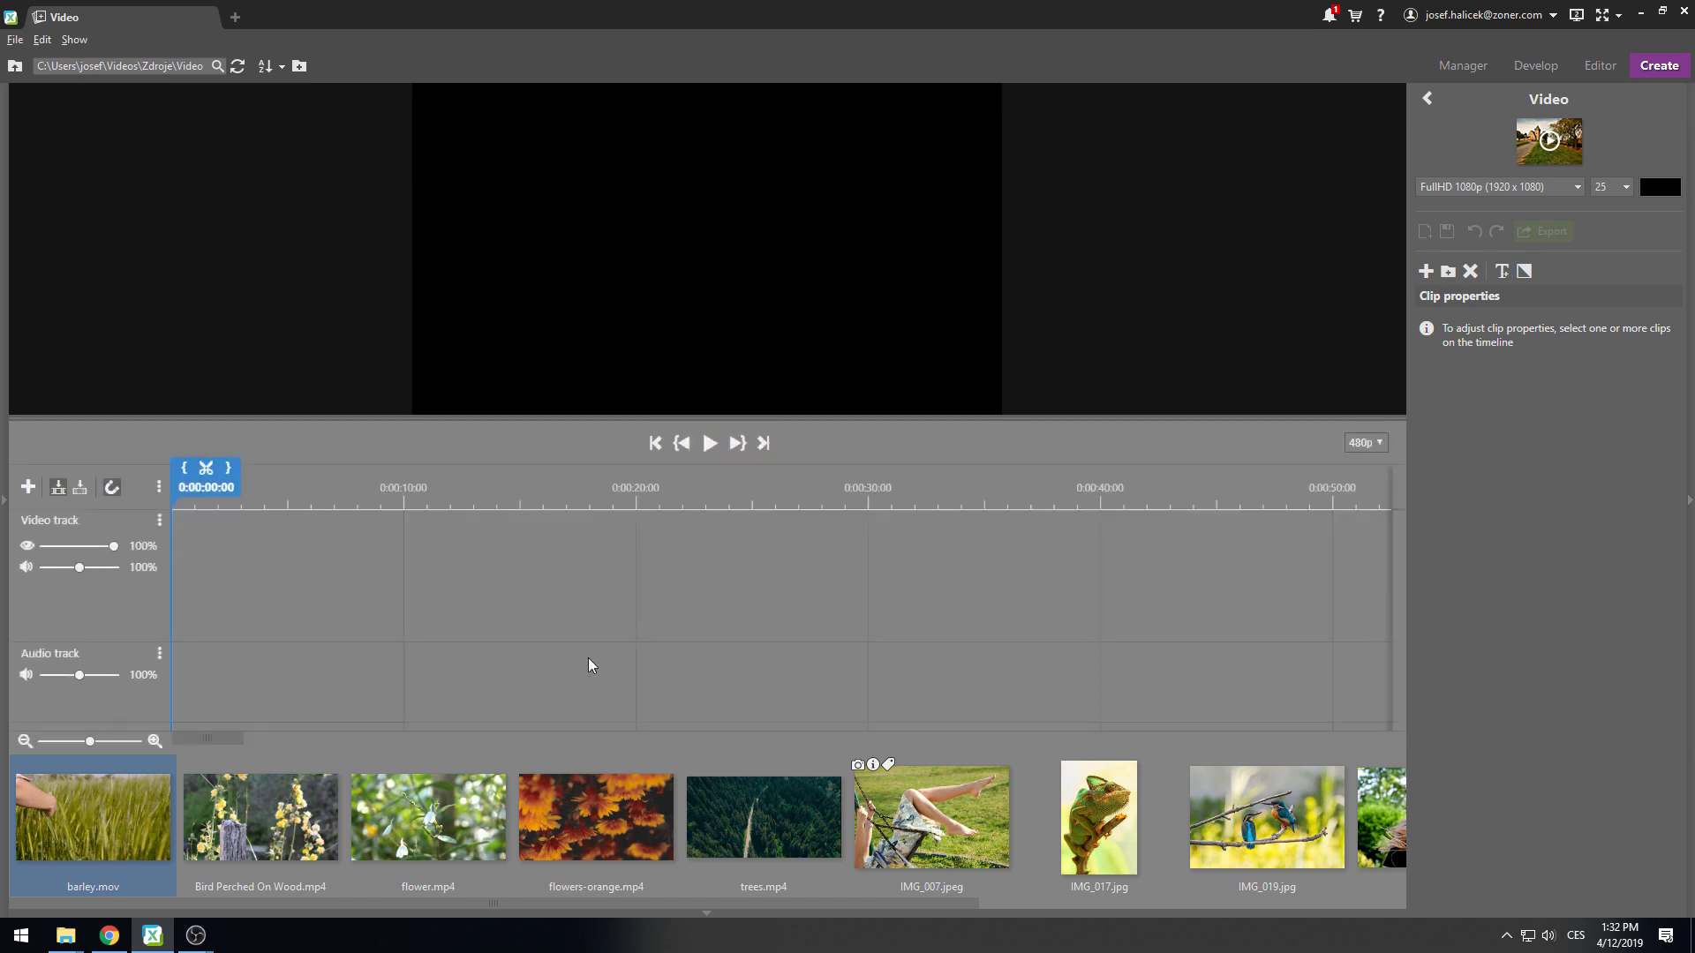
# Place Bird Perched On Wood.mp4 on the video track and delete everything after 0:00:05:01.
pyautogui.moveTo(263, 812); pyautogui.dragTo(176, 575)
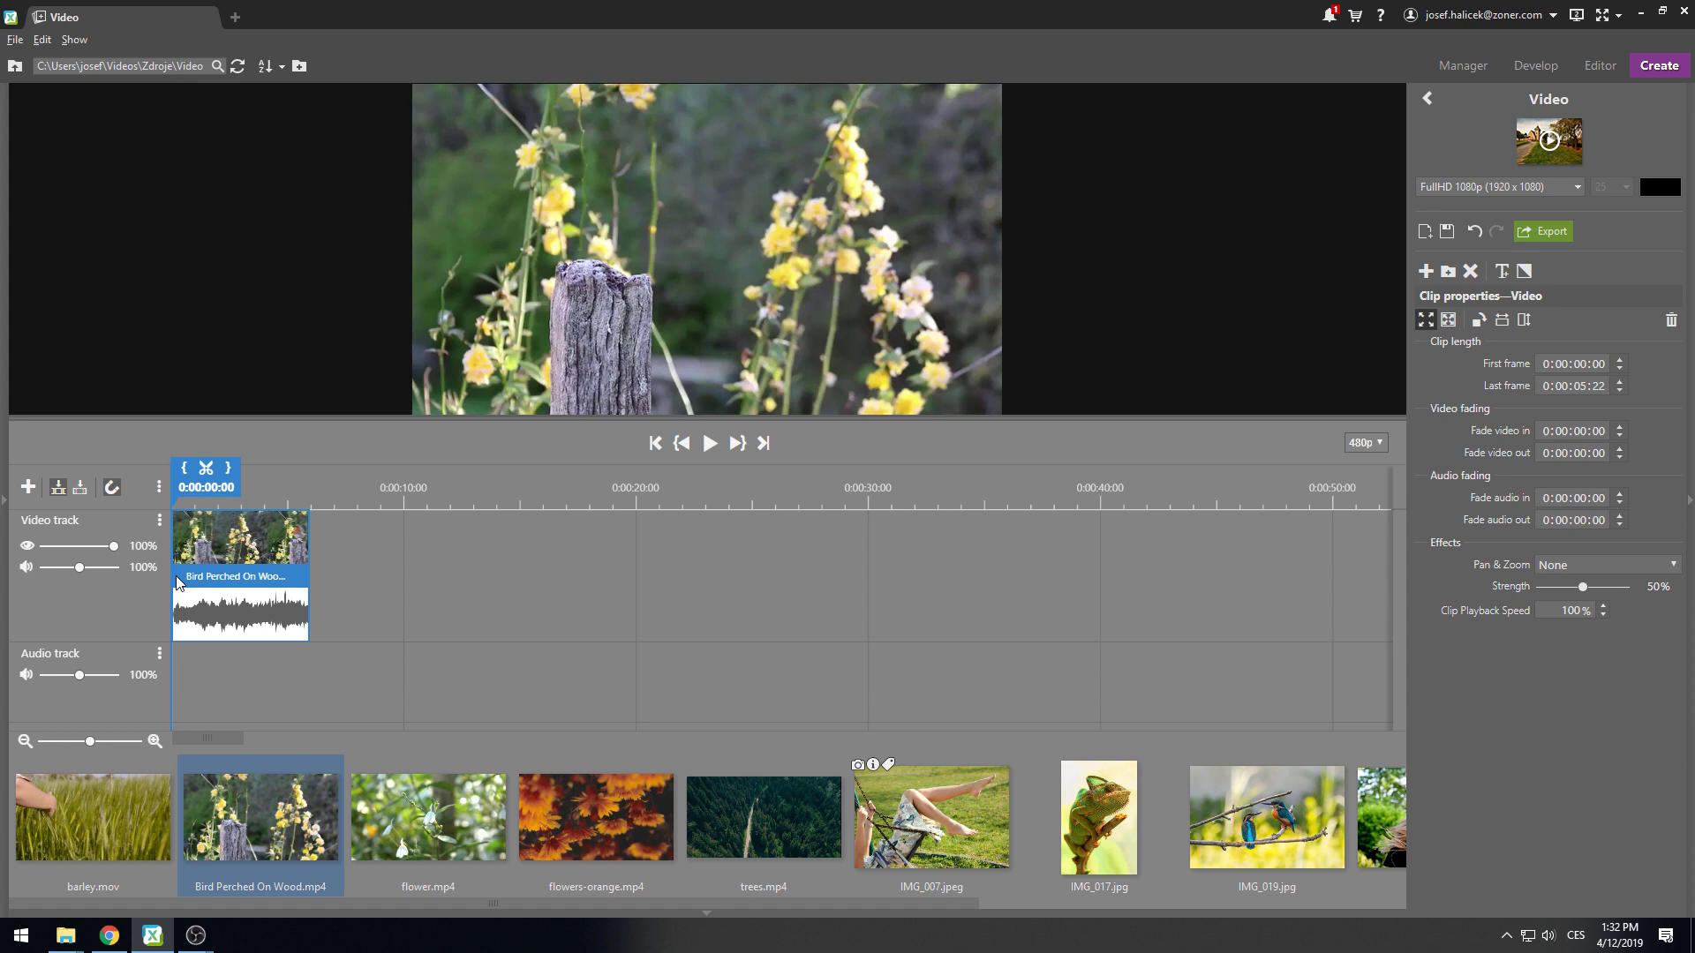
pyautogui.moveTo(205, 488); pyautogui.dragTo(317, 501)
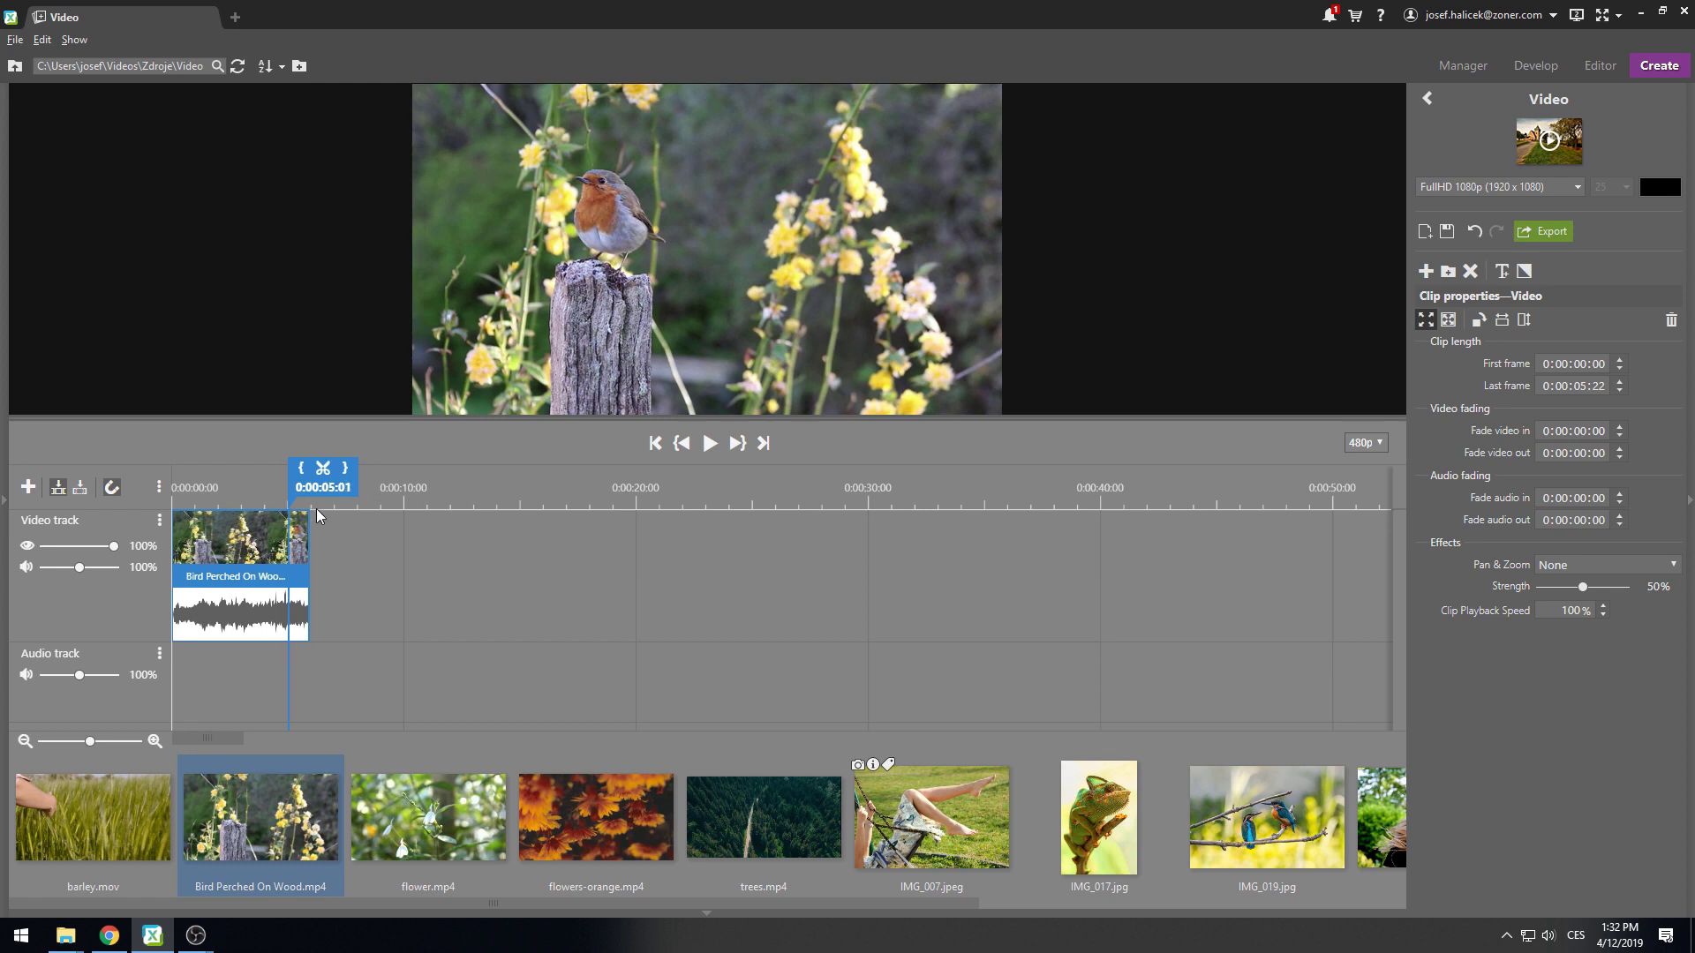
pyautogui.click(324, 474)
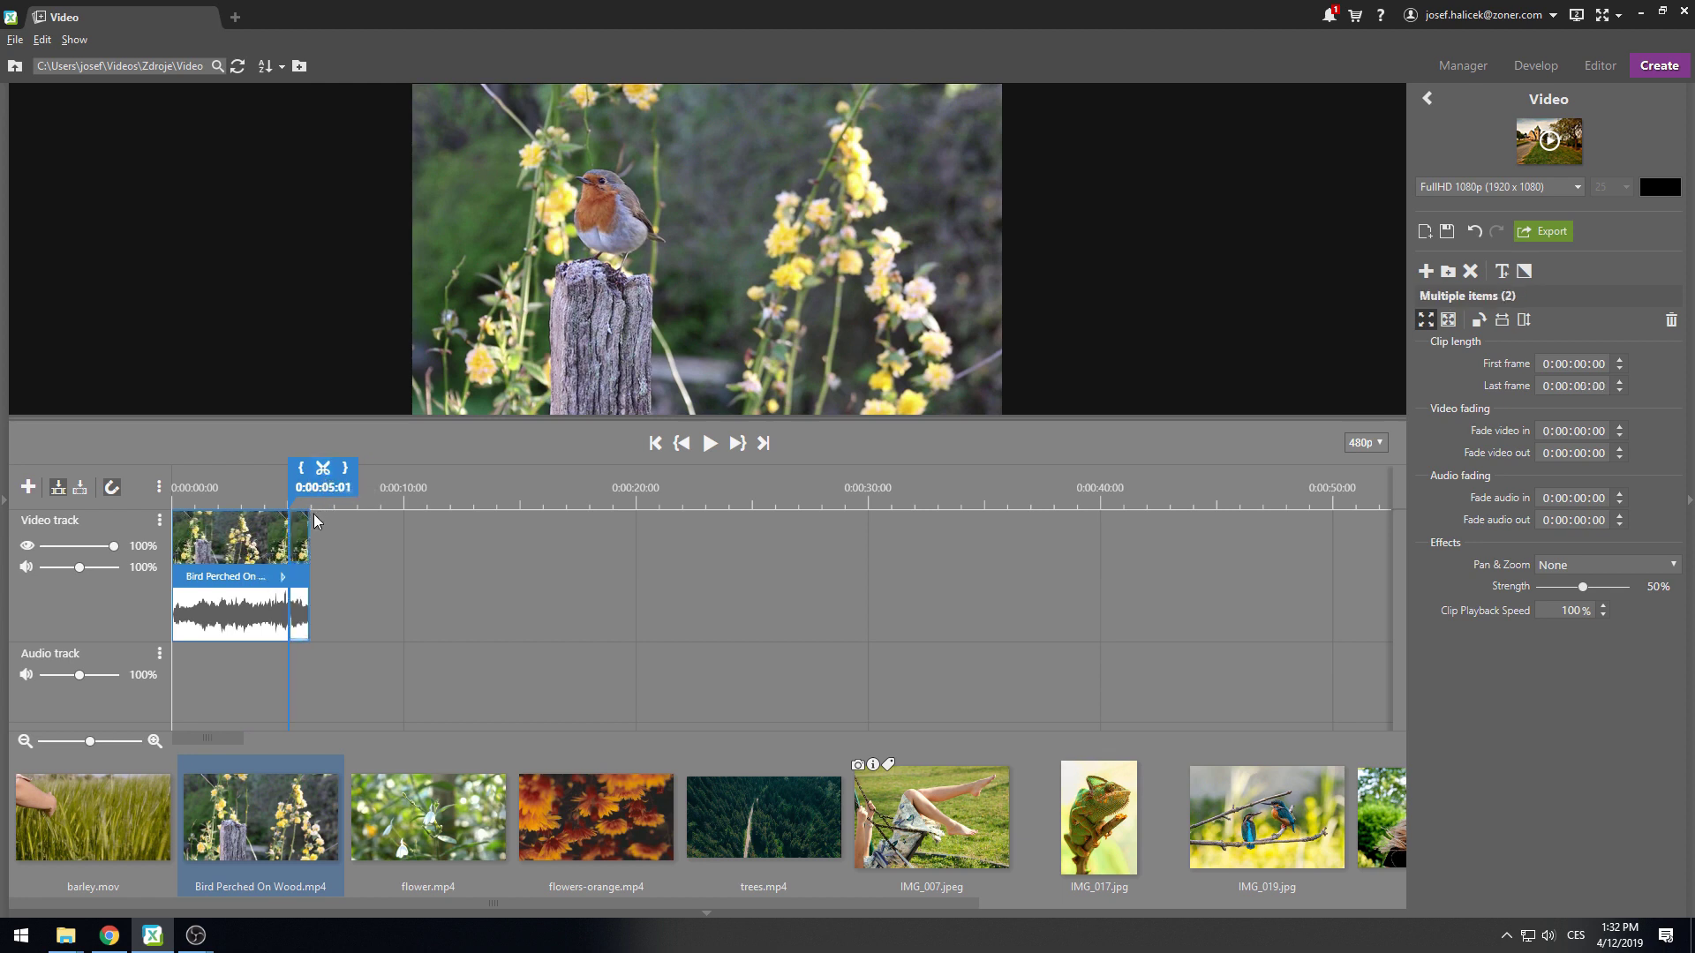
pyautogui.click(298, 556)
pyautogui.press('Delete')
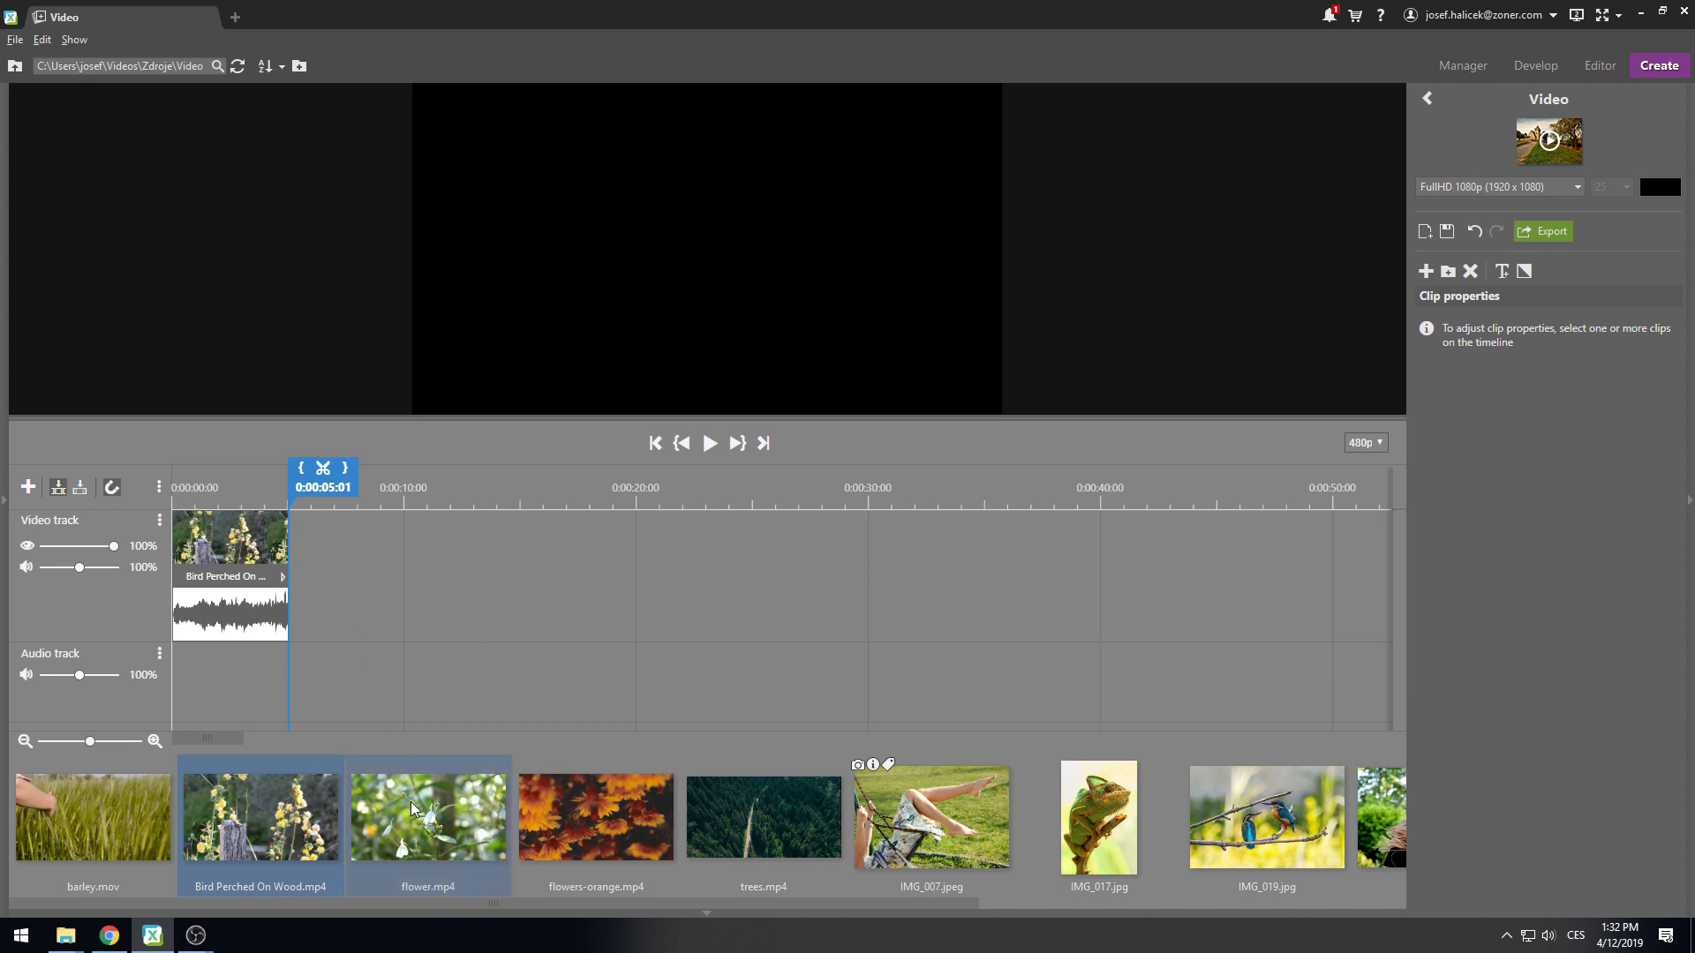
# Append flower.mp4 after the bird clip and add bensound acoustic breeze music cut at 0:00:12:24.
pyautogui.moveTo(429, 816); pyautogui.dragTo(318, 566)
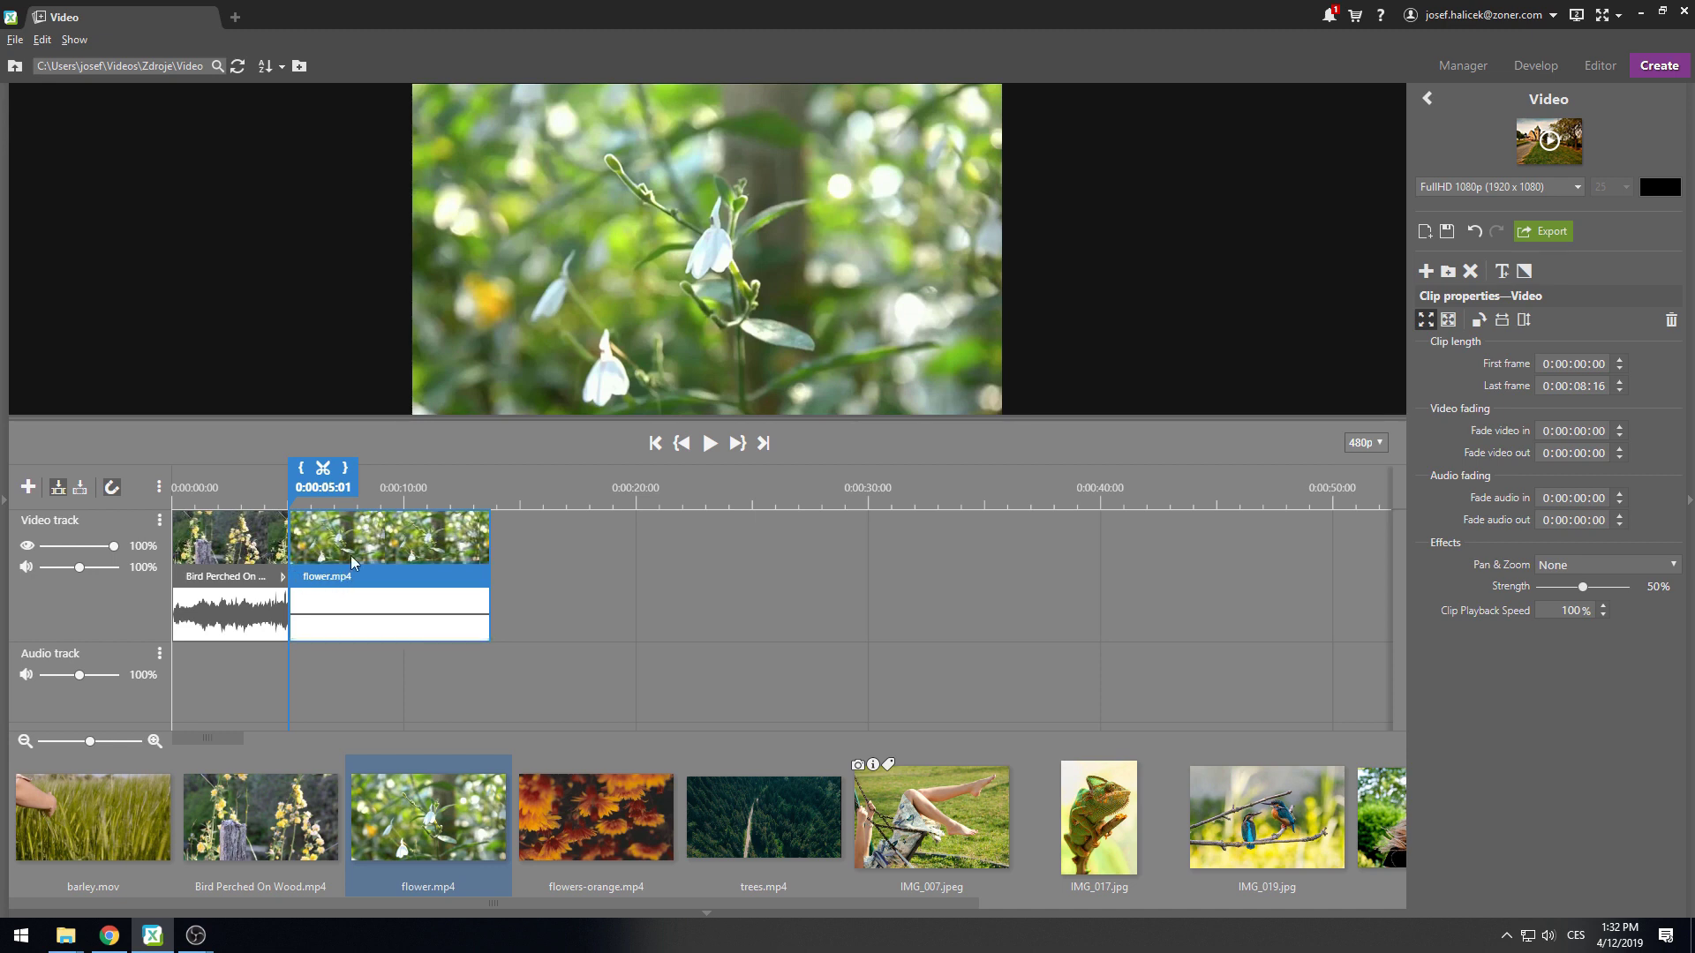
pyautogui.moveTo(493, 902); pyautogui.dragTo(925, 899)
pyautogui.moveTo(1305, 844); pyautogui.dragTo(185, 678)
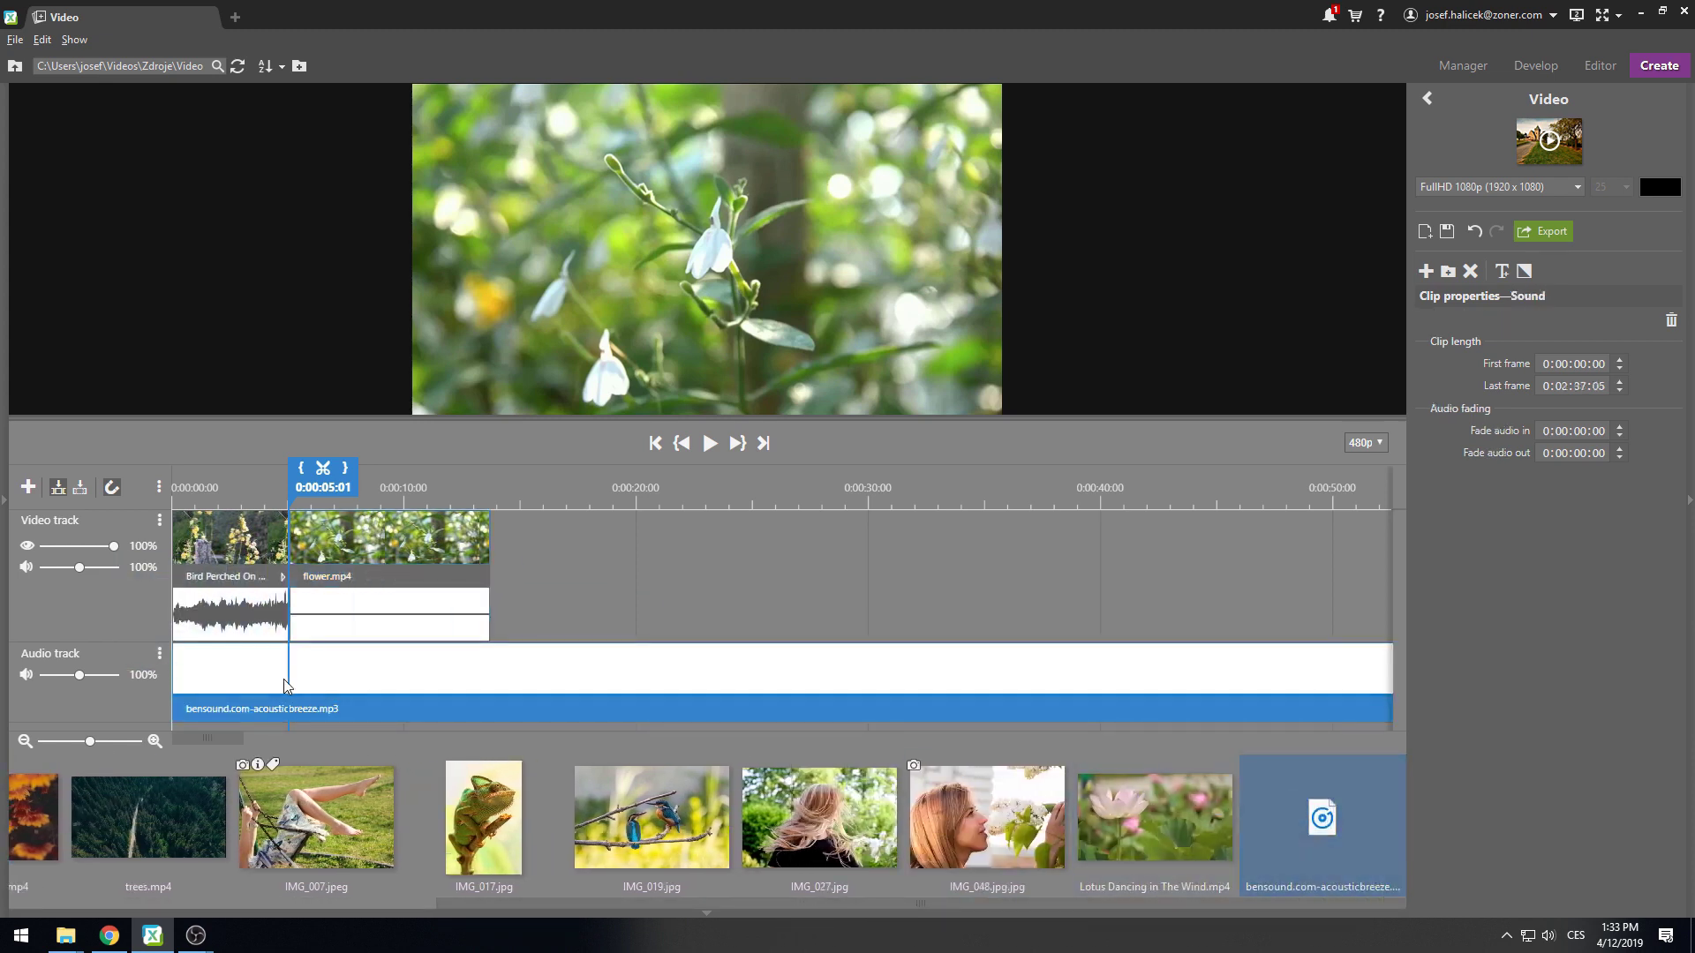
pyautogui.moveTo(343, 488); pyautogui.dragTo(544, 484)
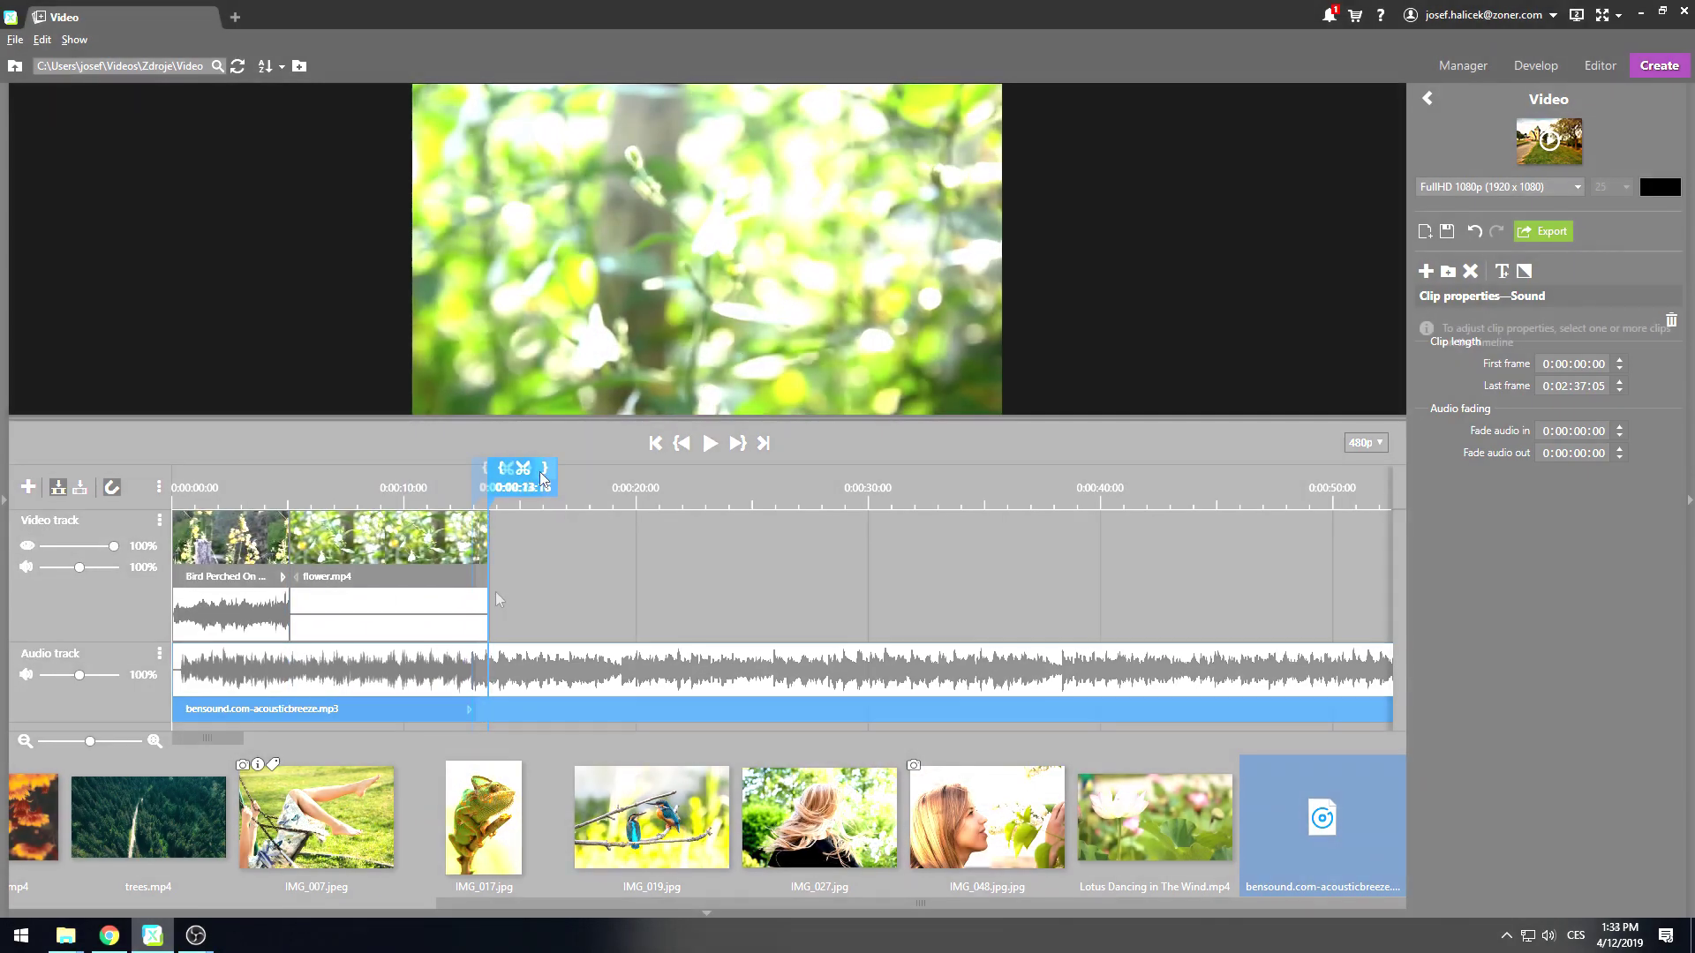
pyautogui.click(495, 591)
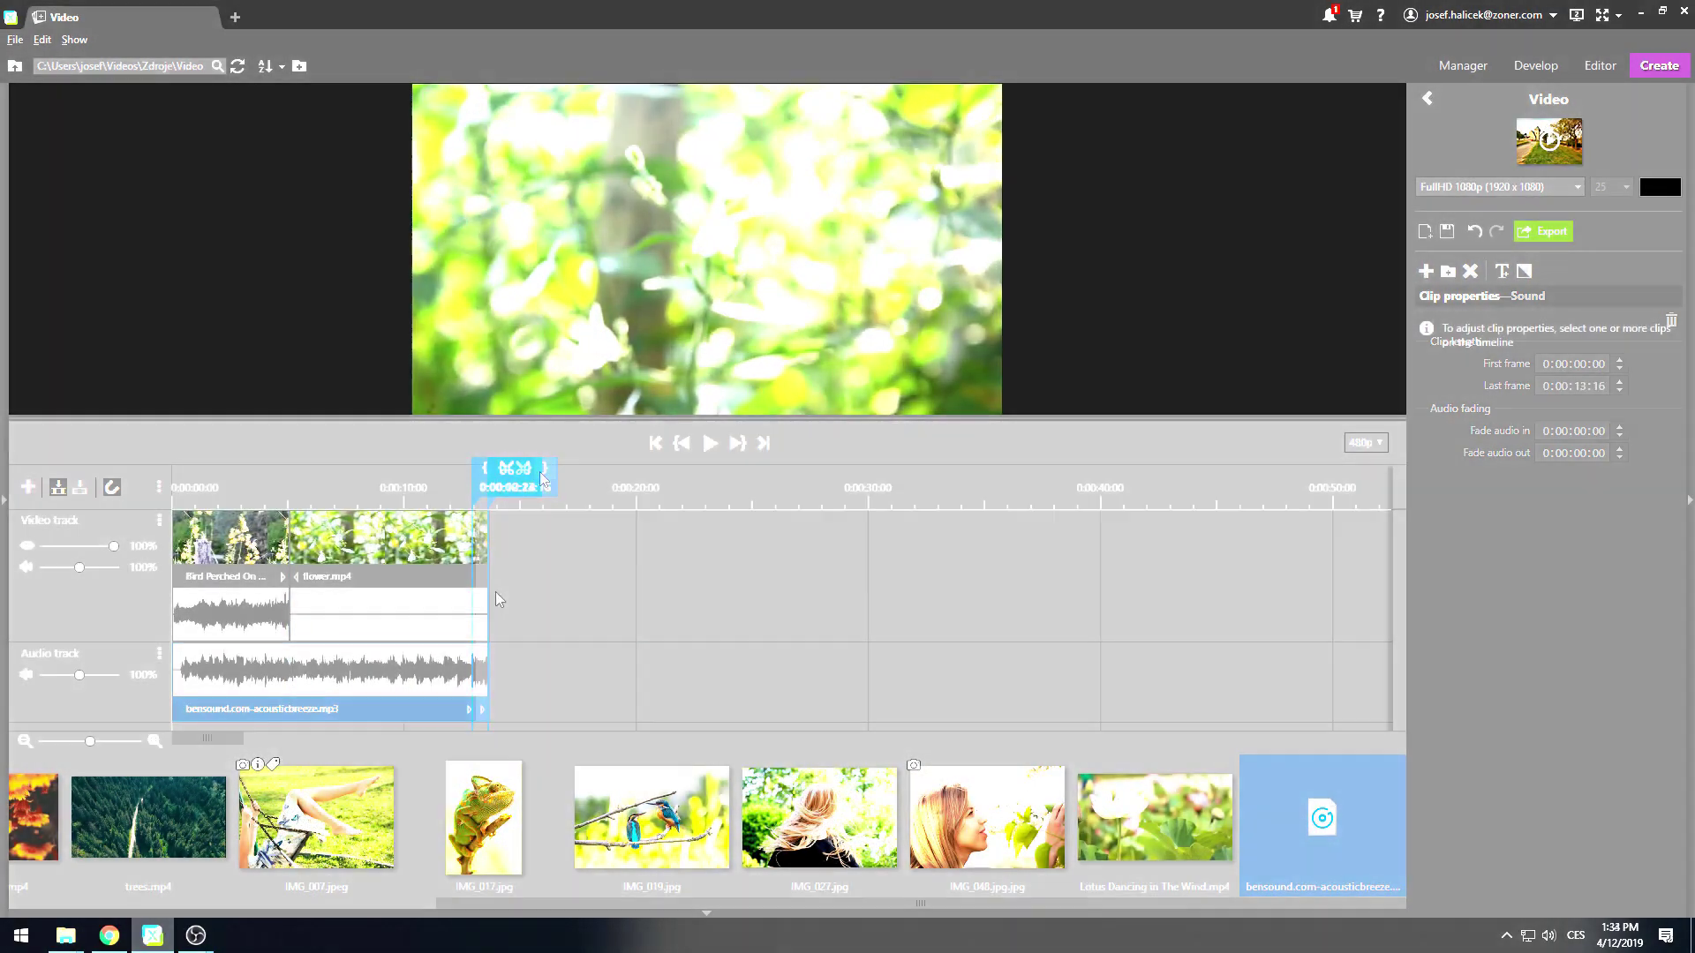
# Put a 1-second Crossfade between the bird clip and flower.mp4 and play it back.
pyautogui.click(1523, 271)
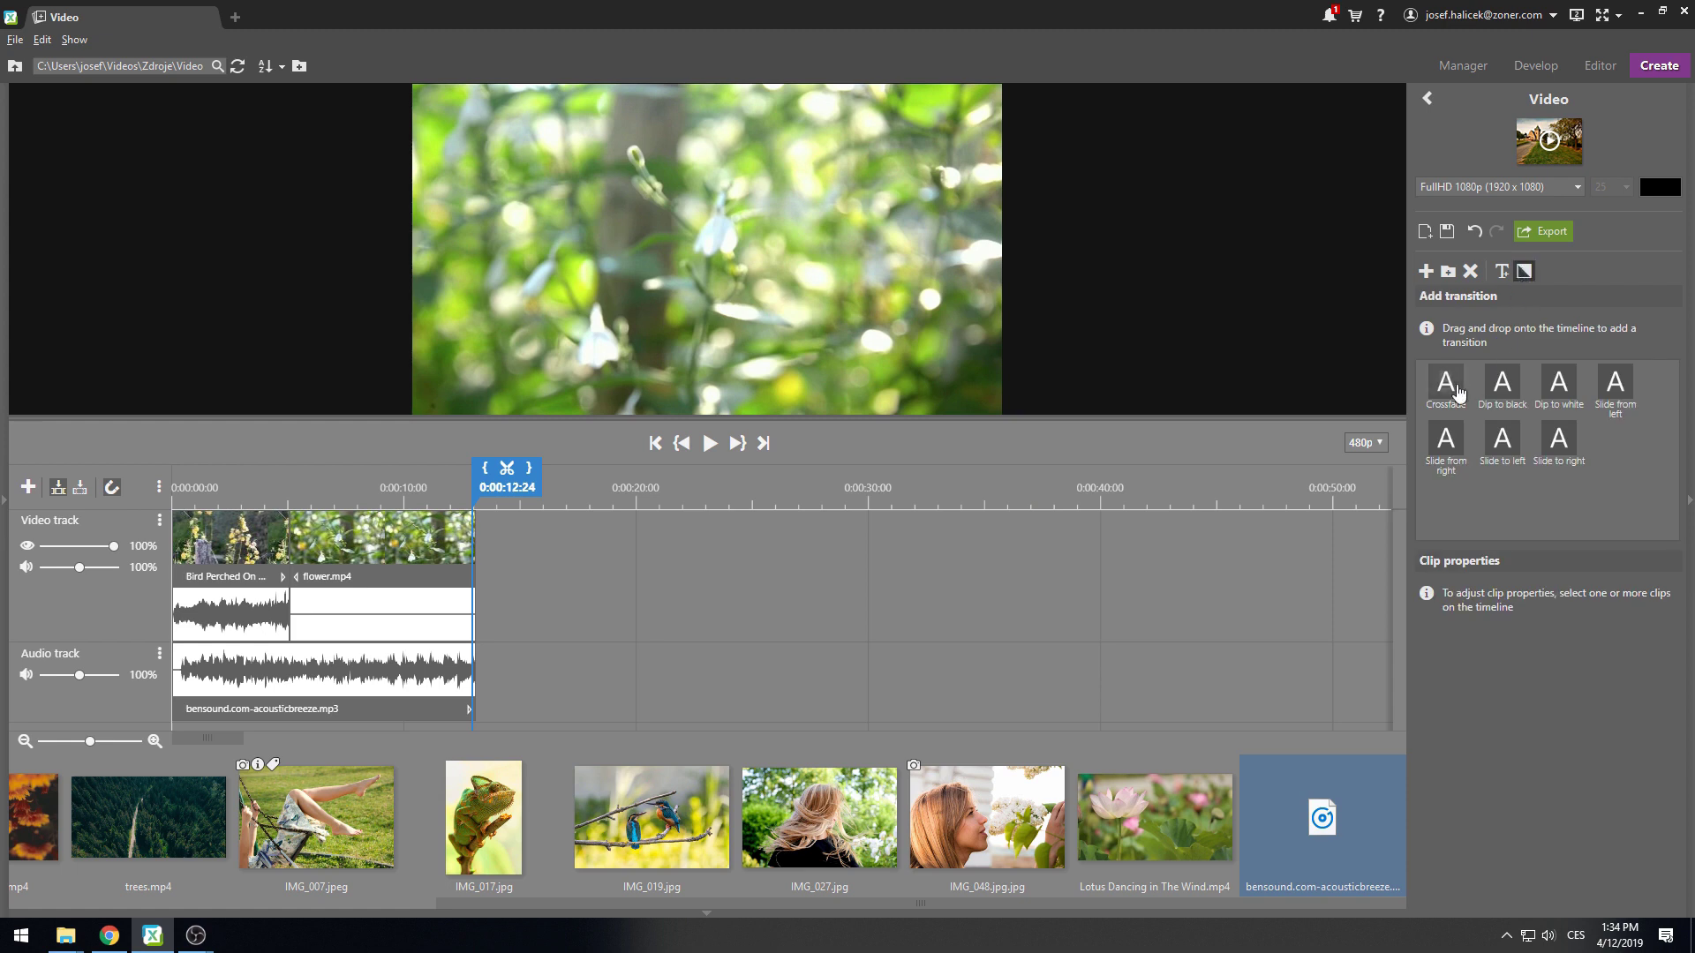
pyautogui.moveTo(1456, 391); pyautogui.dragTo(307, 558)
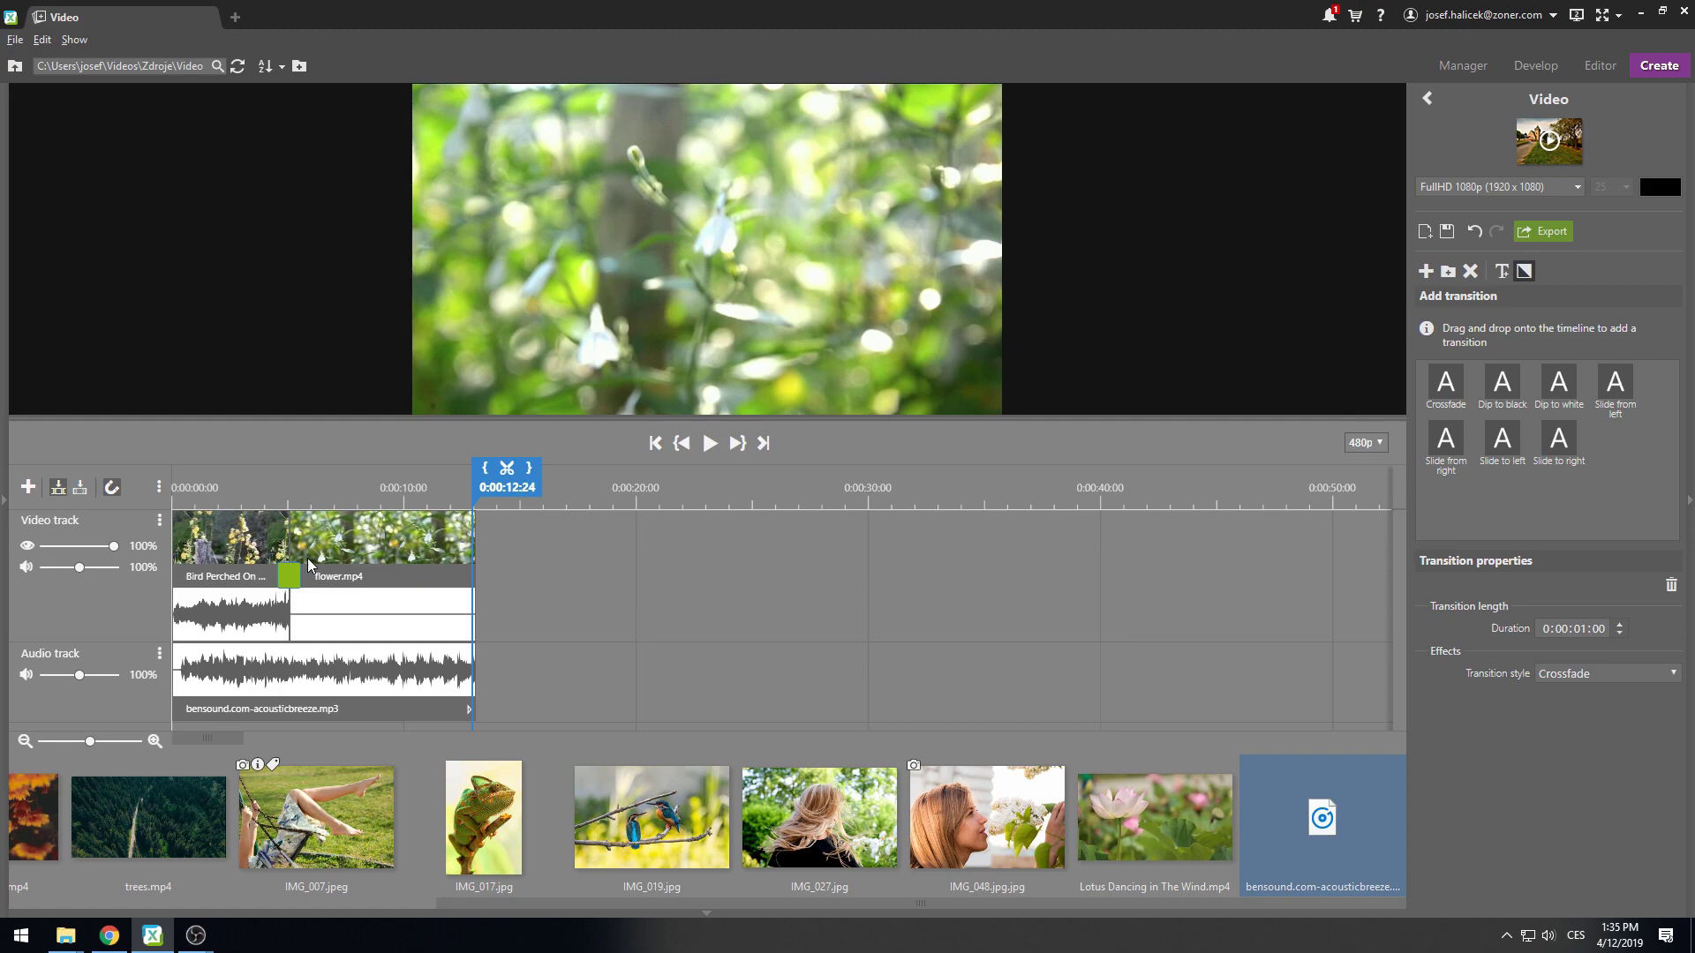
pyautogui.click(280, 509)
pyautogui.press('space')
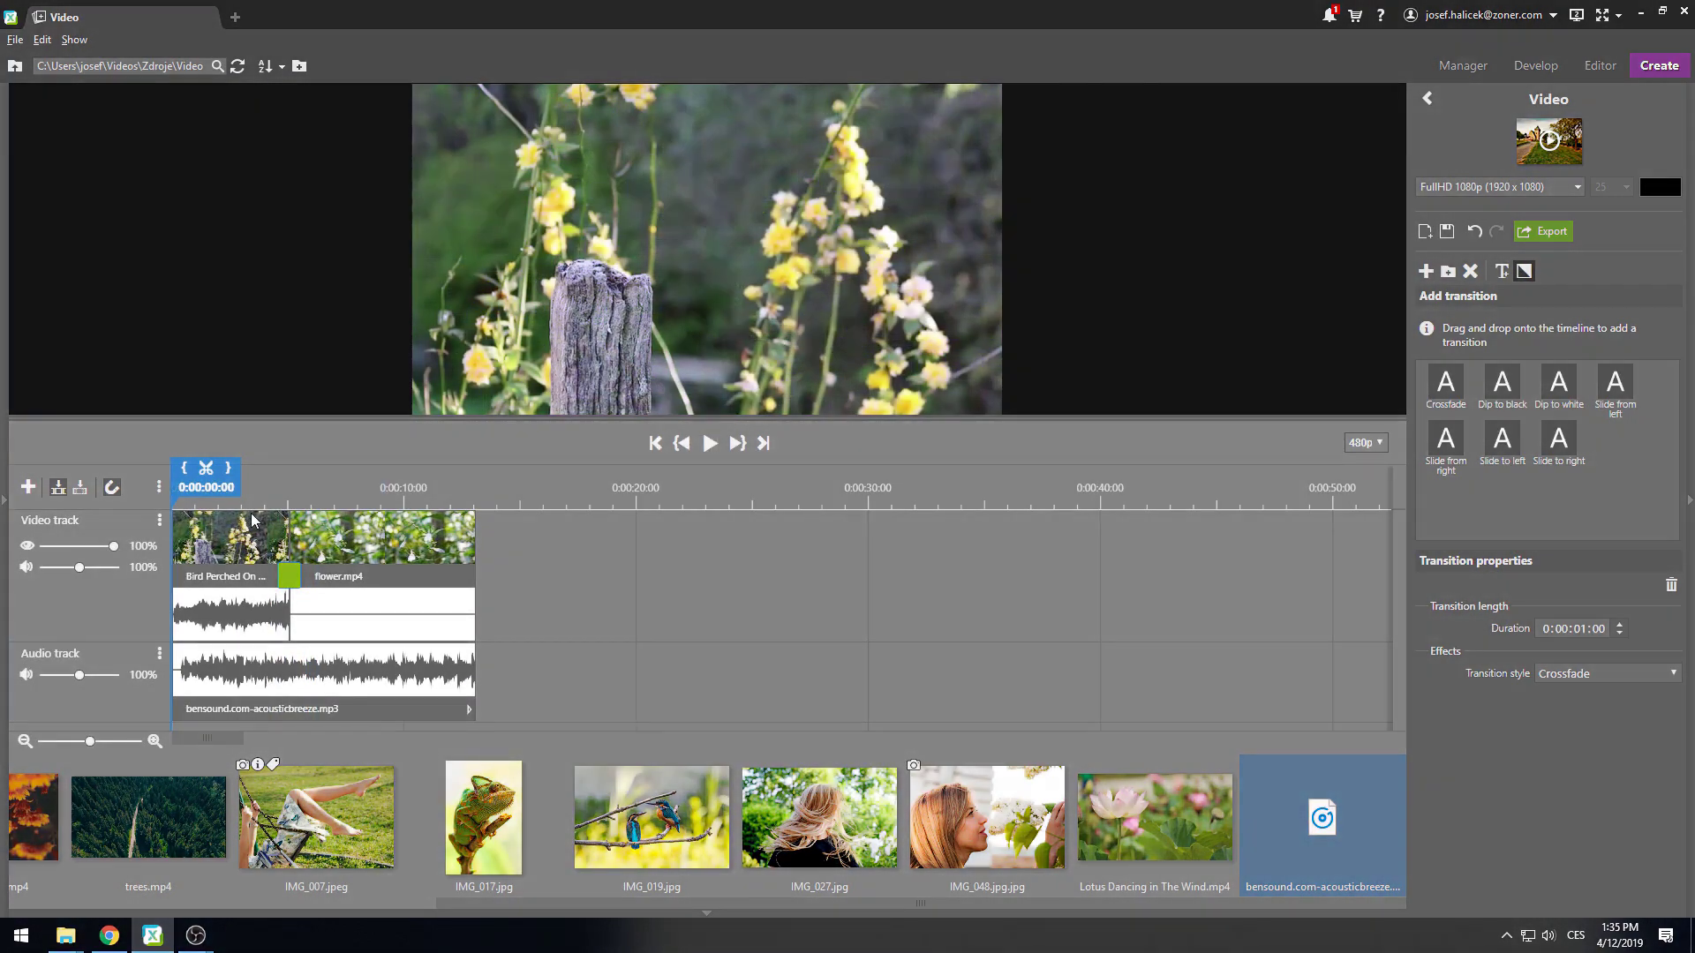
# Add a Title and Subtitle 2 text clip at the timeline start and shrink its track.
pyautogui.click(1501, 271)
pyautogui.moveTo(1617, 382); pyautogui.dragTo(184, 523)
pyautogui.click(159, 521)
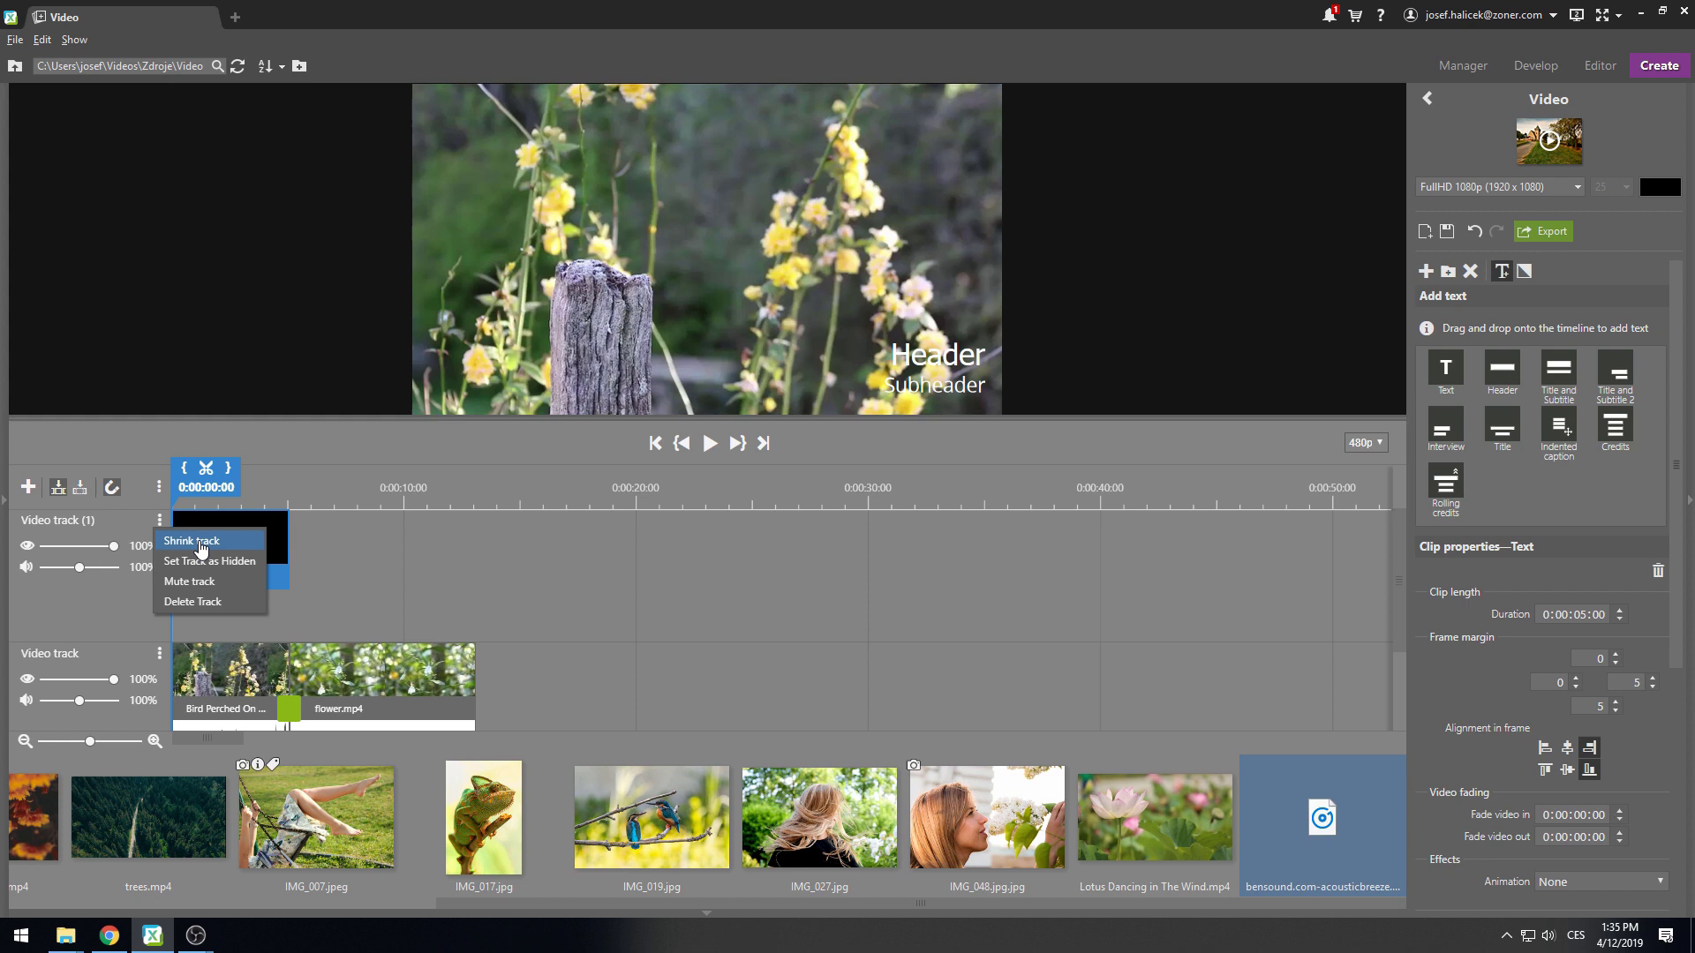
pyautogui.click(198, 538)
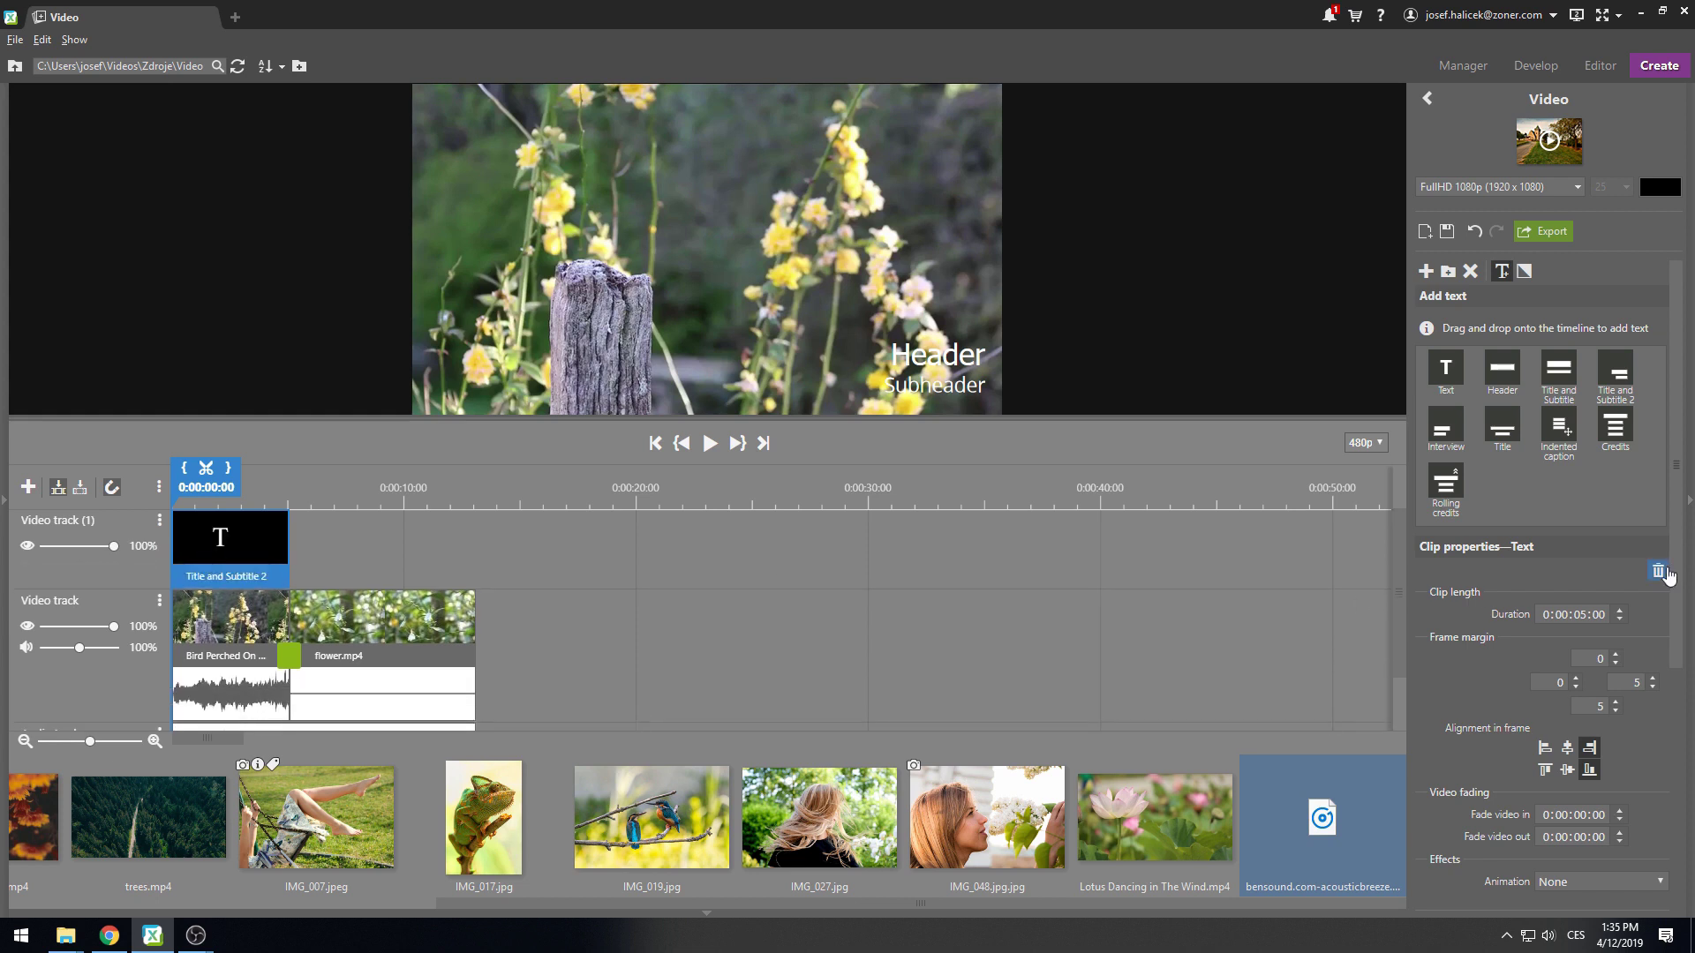
pyautogui.scroll(-3, 1659, 574)
# Change the title's header to 'Spring' and its subheader to '2019'.
pyautogui.doubleClick(1438, 651)
pyautogui.write('Spring')
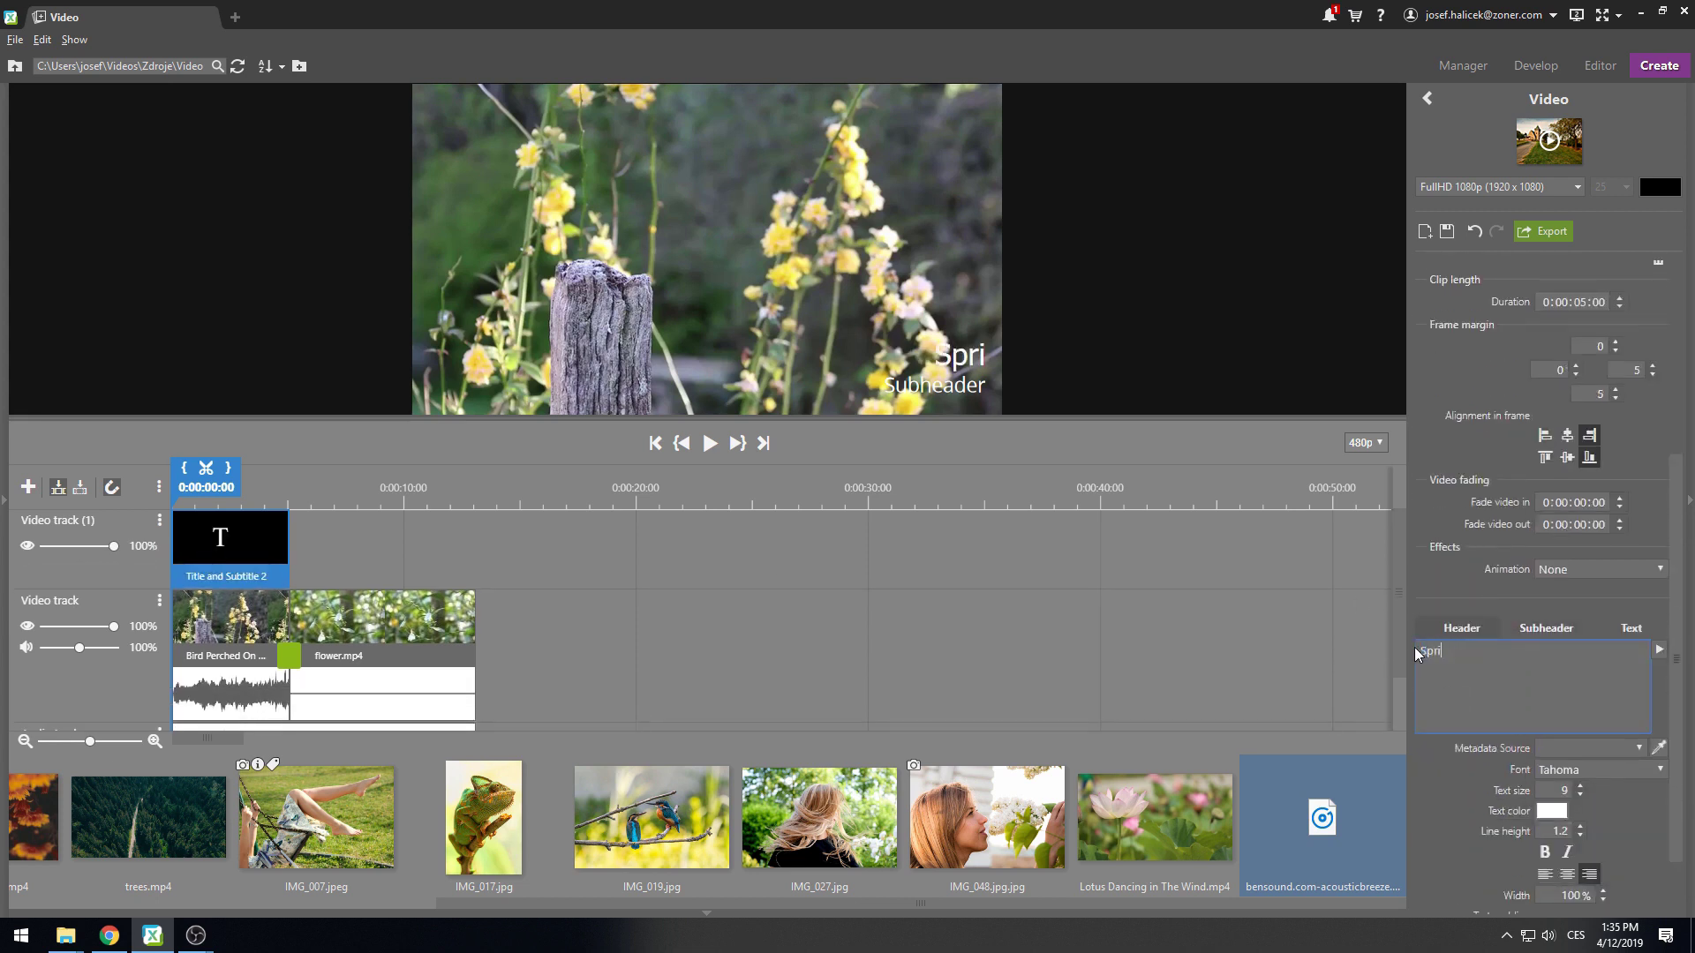
pyautogui.click(1536, 628)
pyautogui.doubleClick(1484, 660)
pyautogui.write('2019')
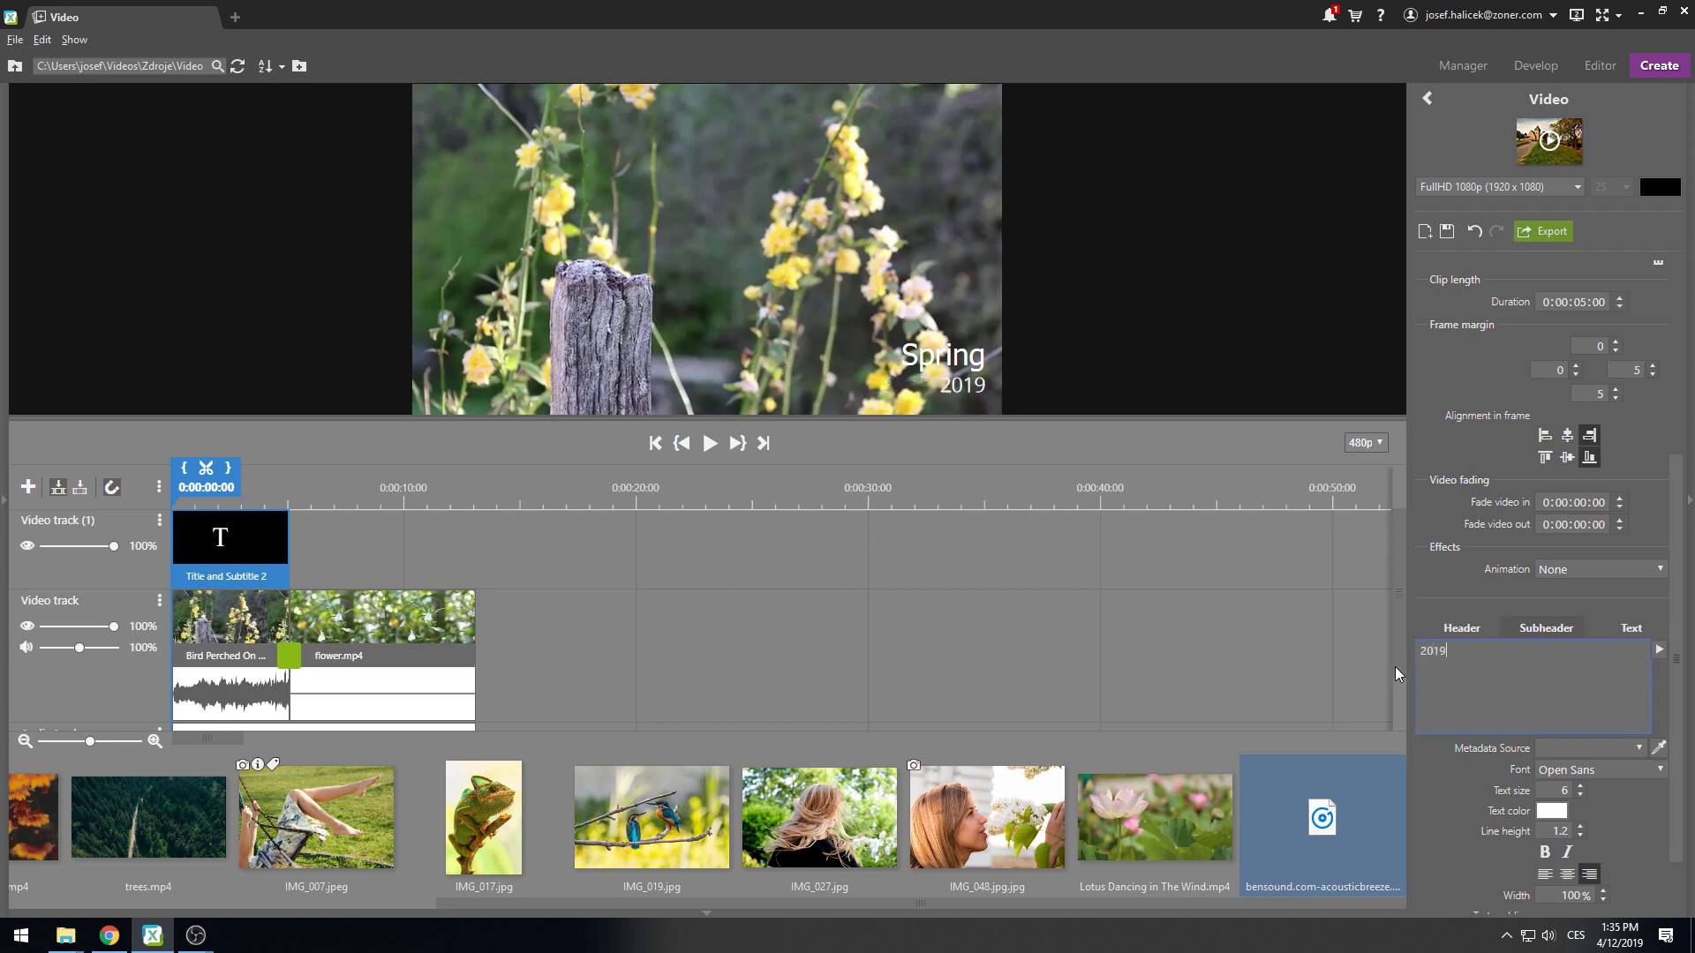
# Set both the subheader and header text colour to black.
pyautogui.click(1556, 810)
pyautogui.click(704, 549)
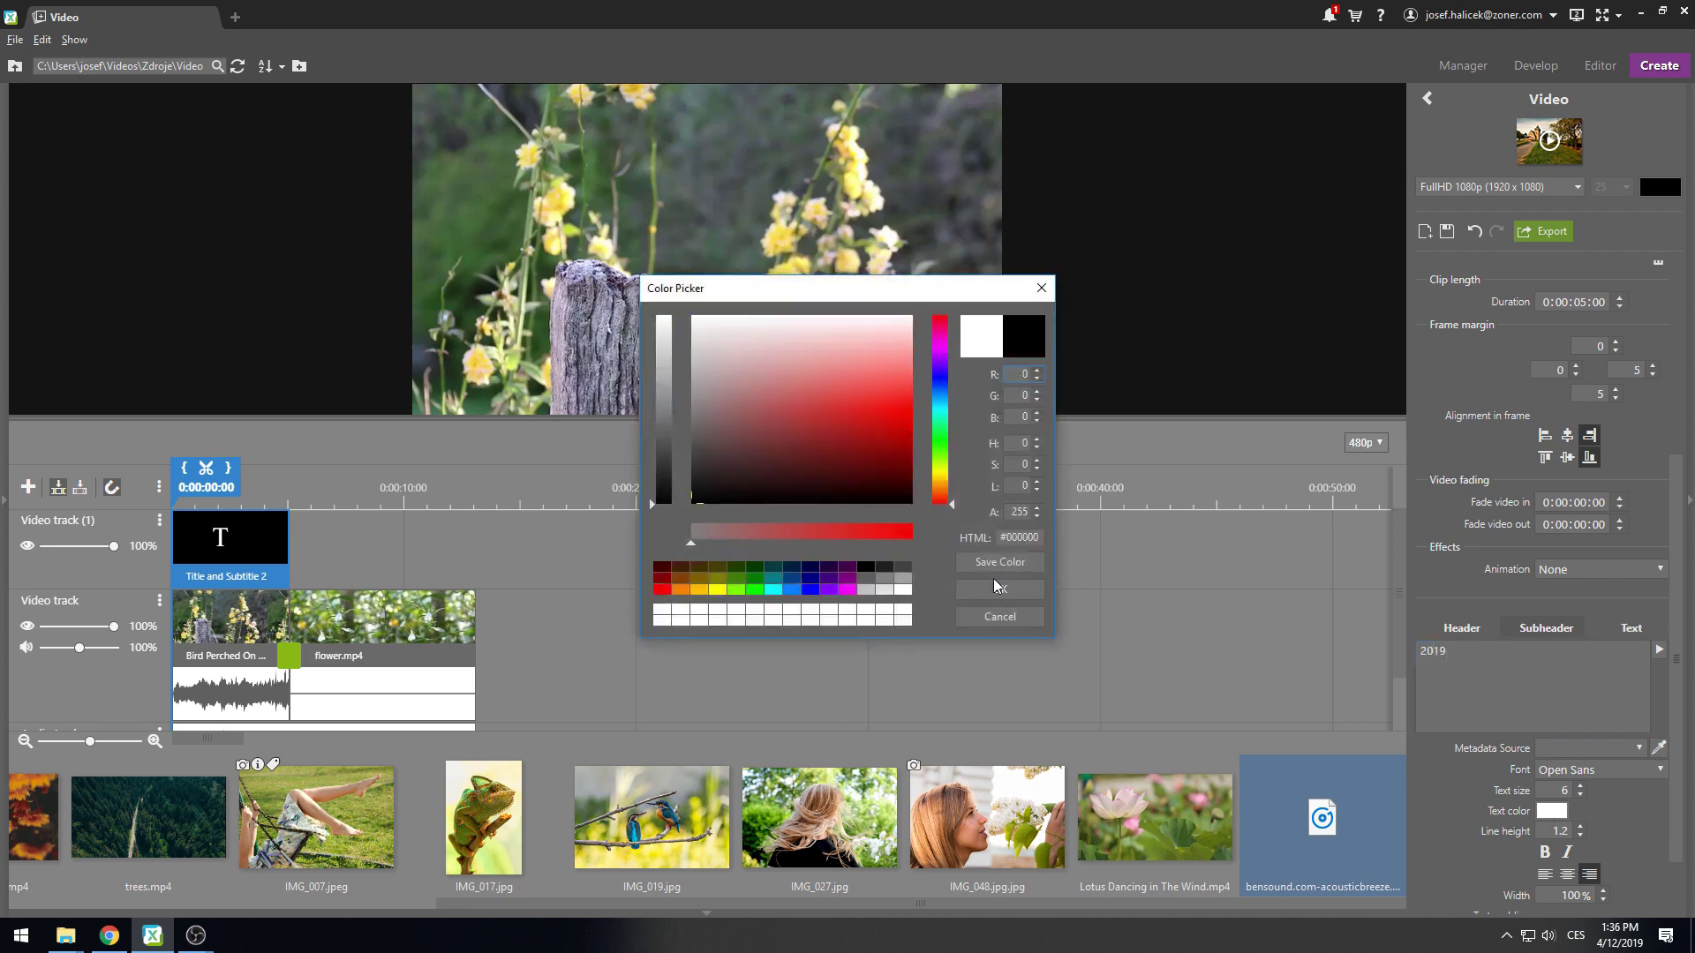
pyautogui.click(999, 586)
pyautogui.click(1551, 811)
pyautogui.click(684, 501)
pyautogui.click(999, 586)
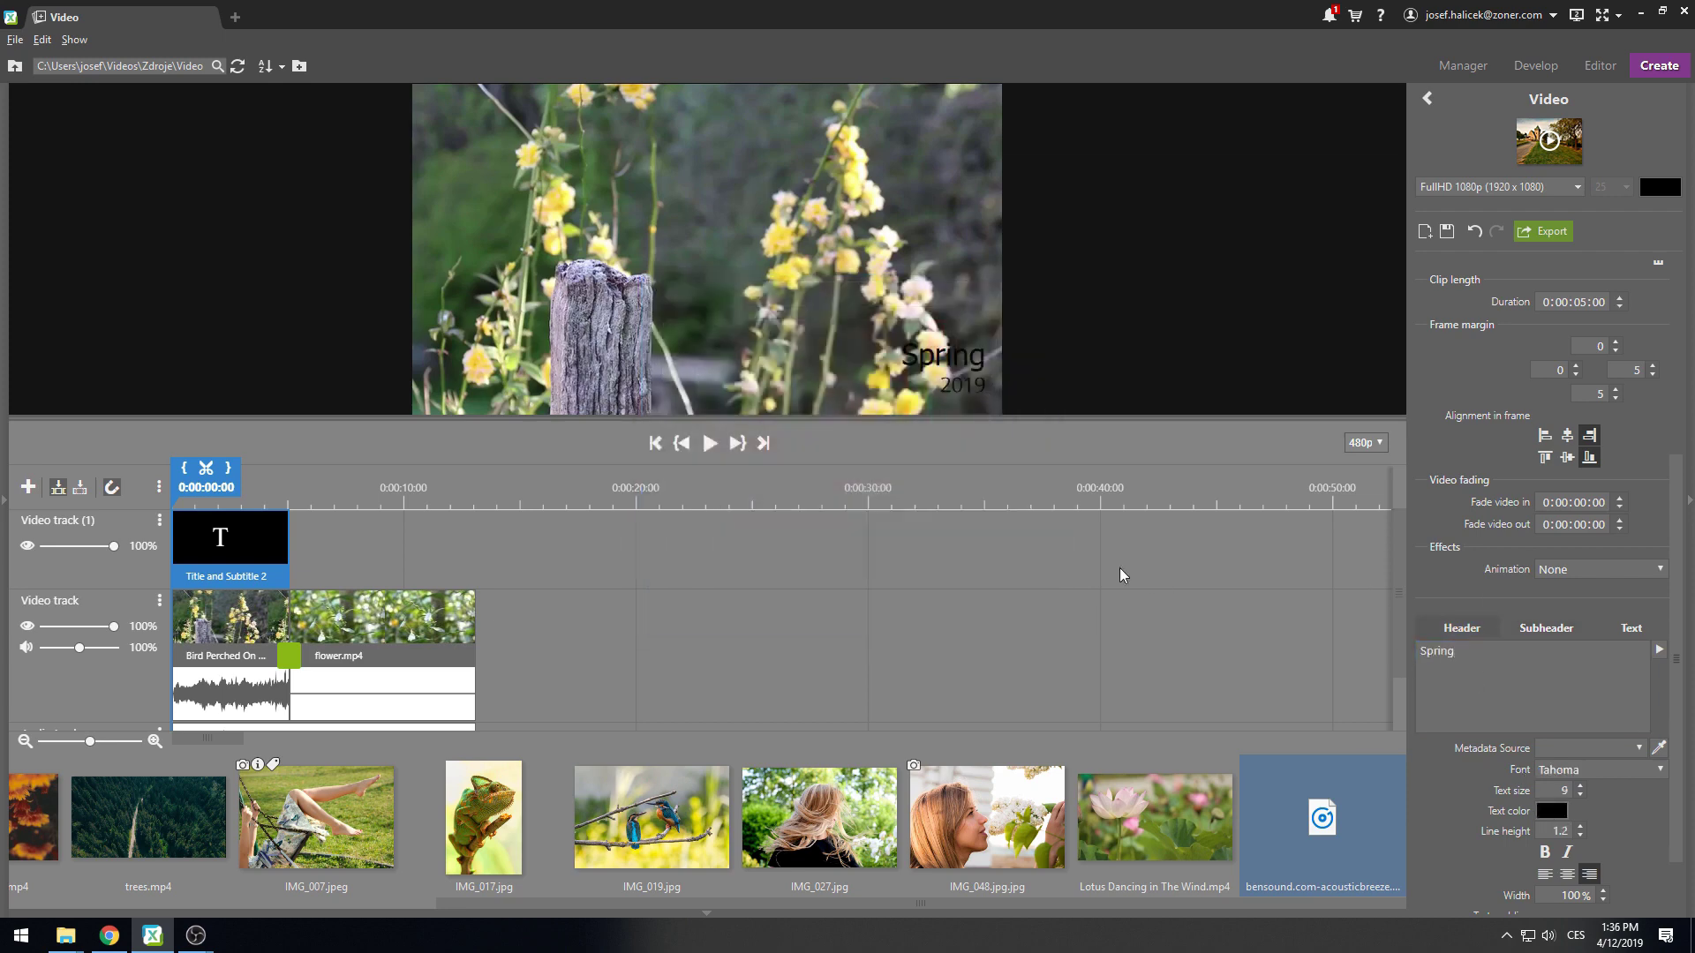
pyautogui.click(710, 443)
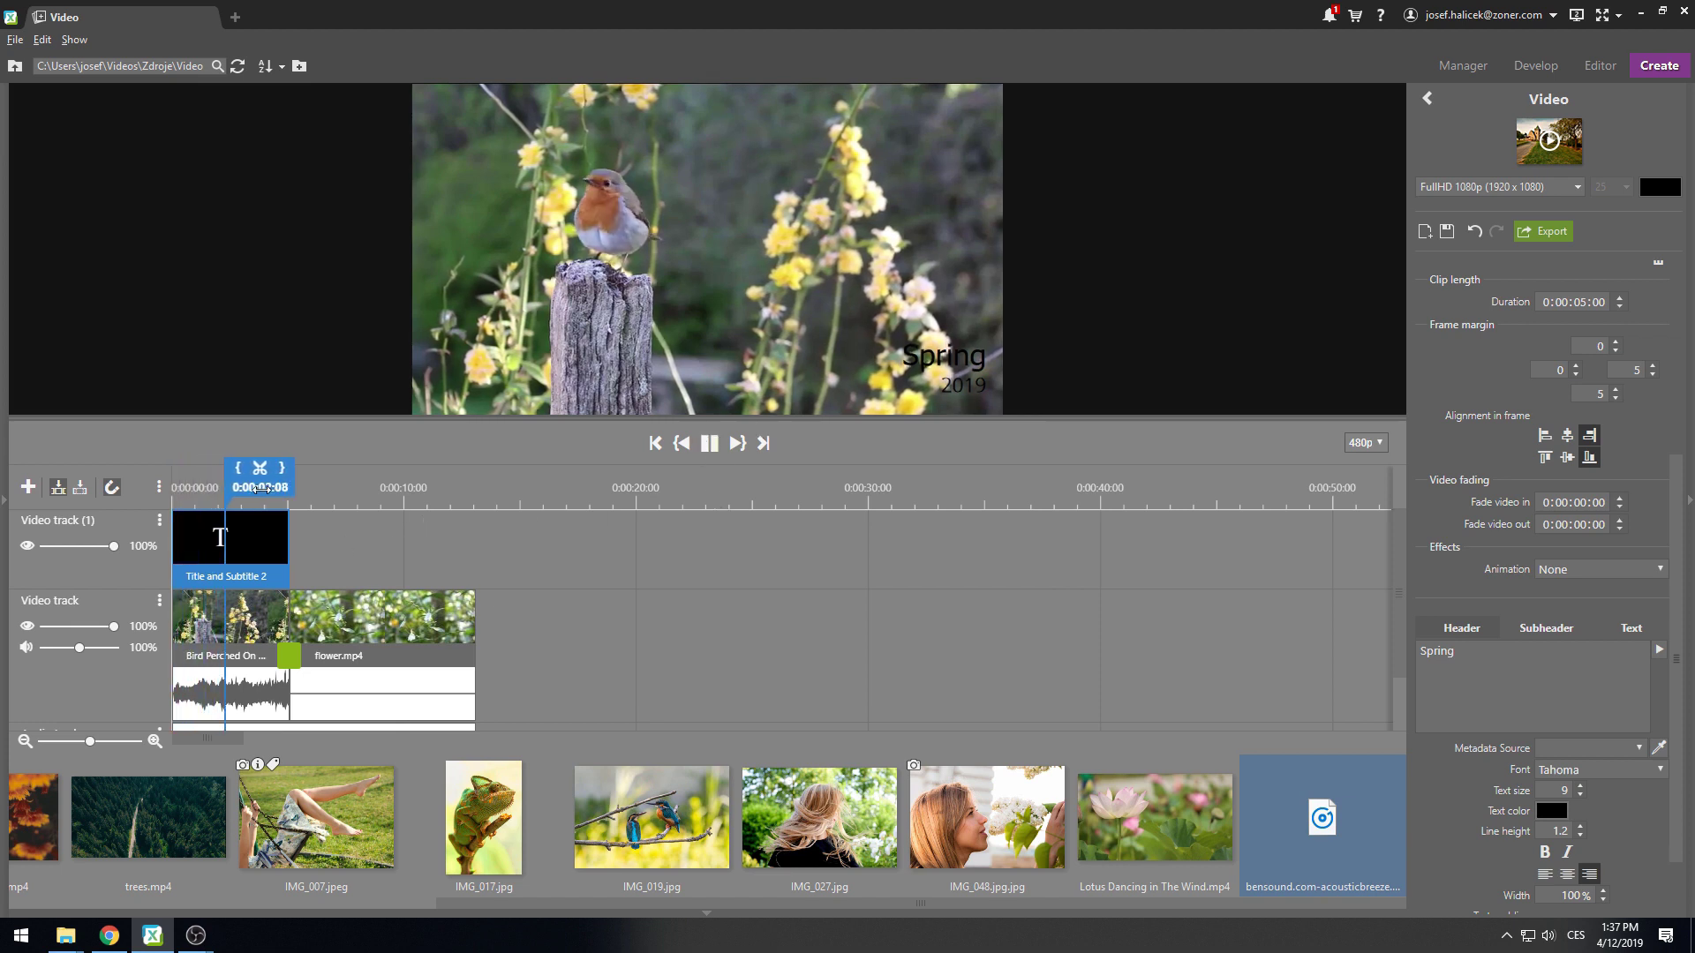
pyautogui.moveTo(257, 493); pyautogui.dragTo(351, 496)
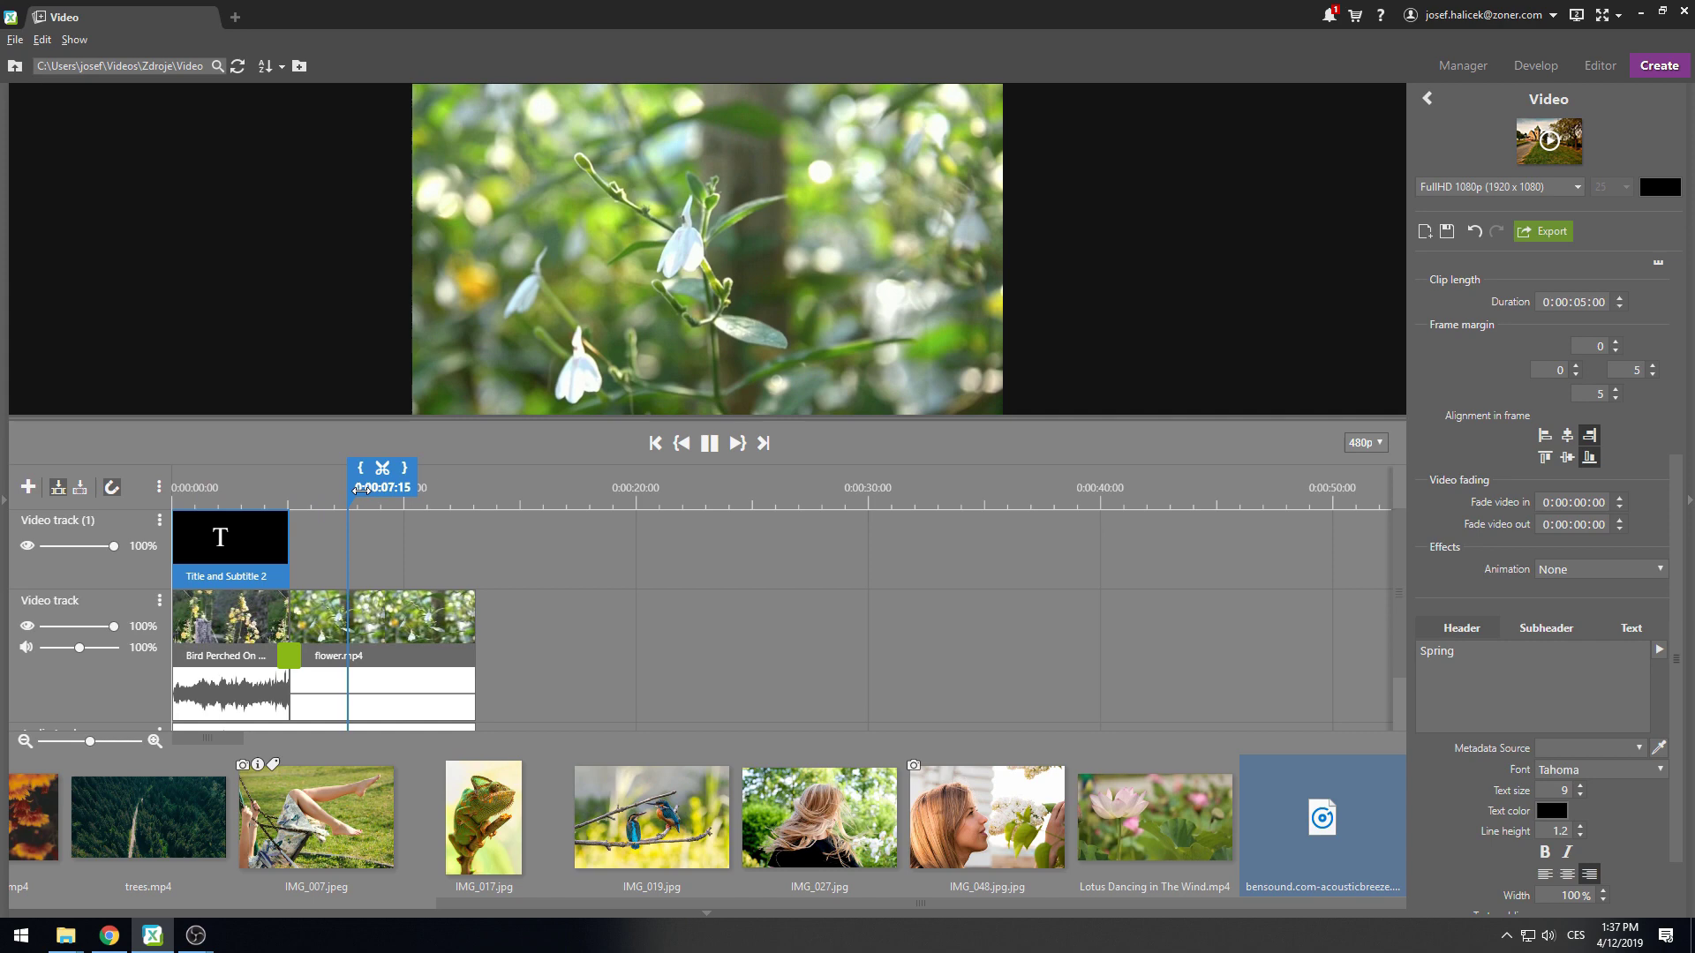
pyautogui.click(710, 448)
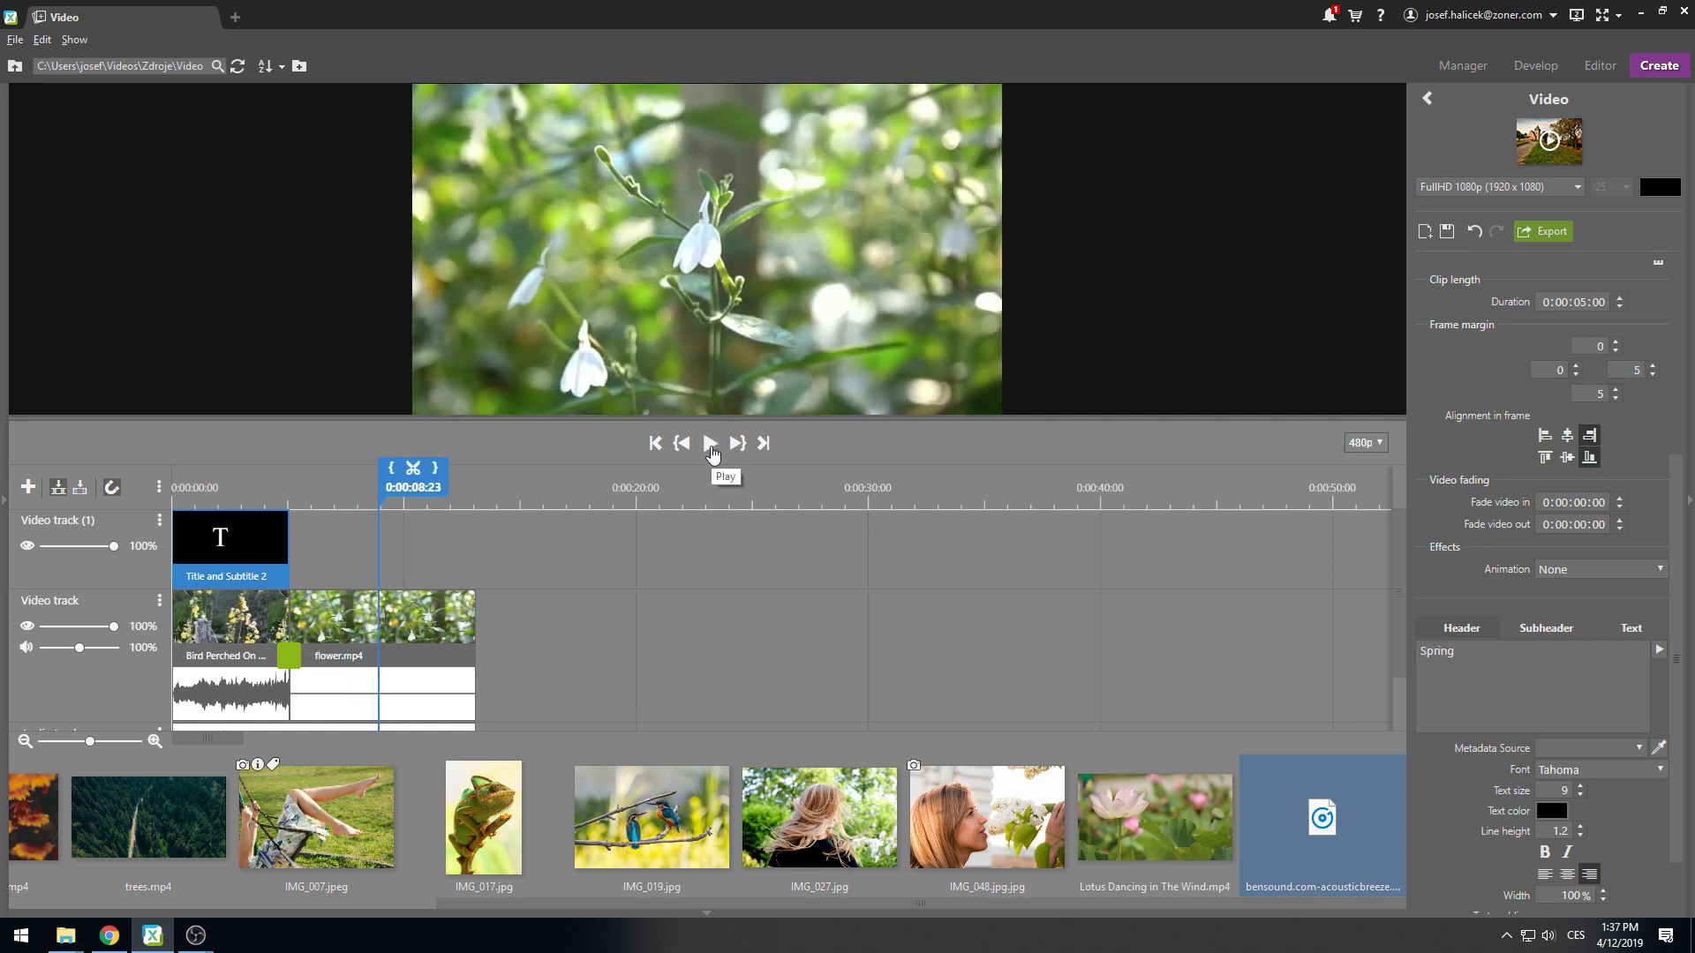
pyautogui.click(296, 608)
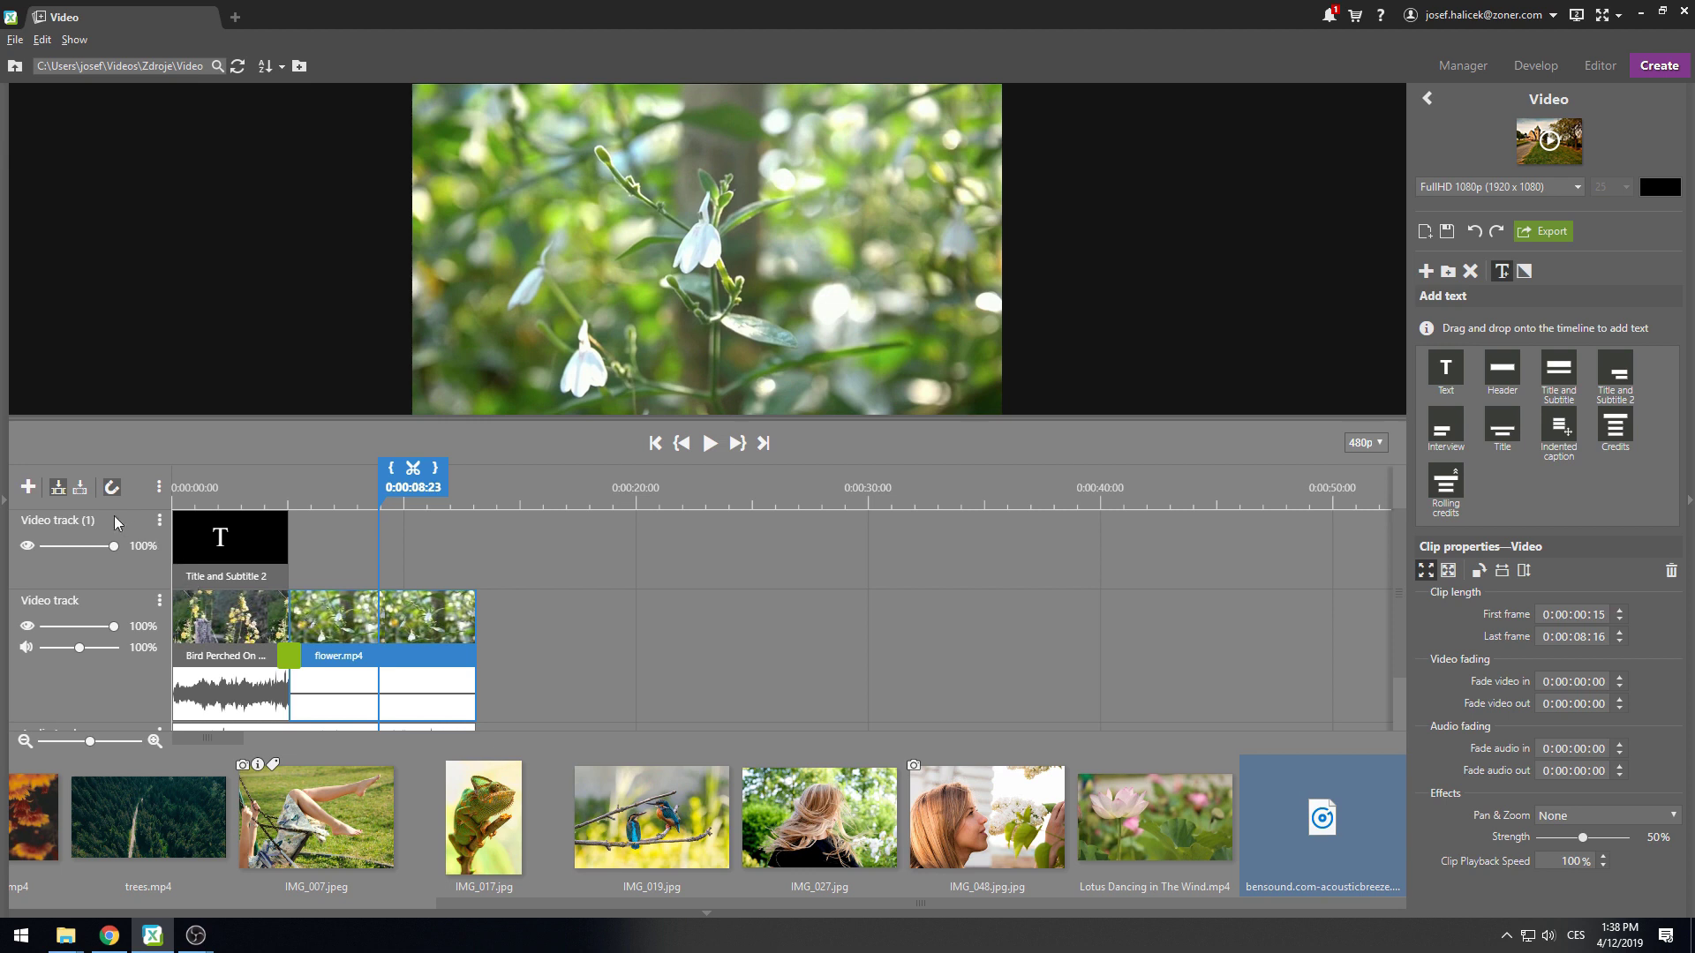
pyautogui.click(110, 491)
pyautogui.click(111, 491)
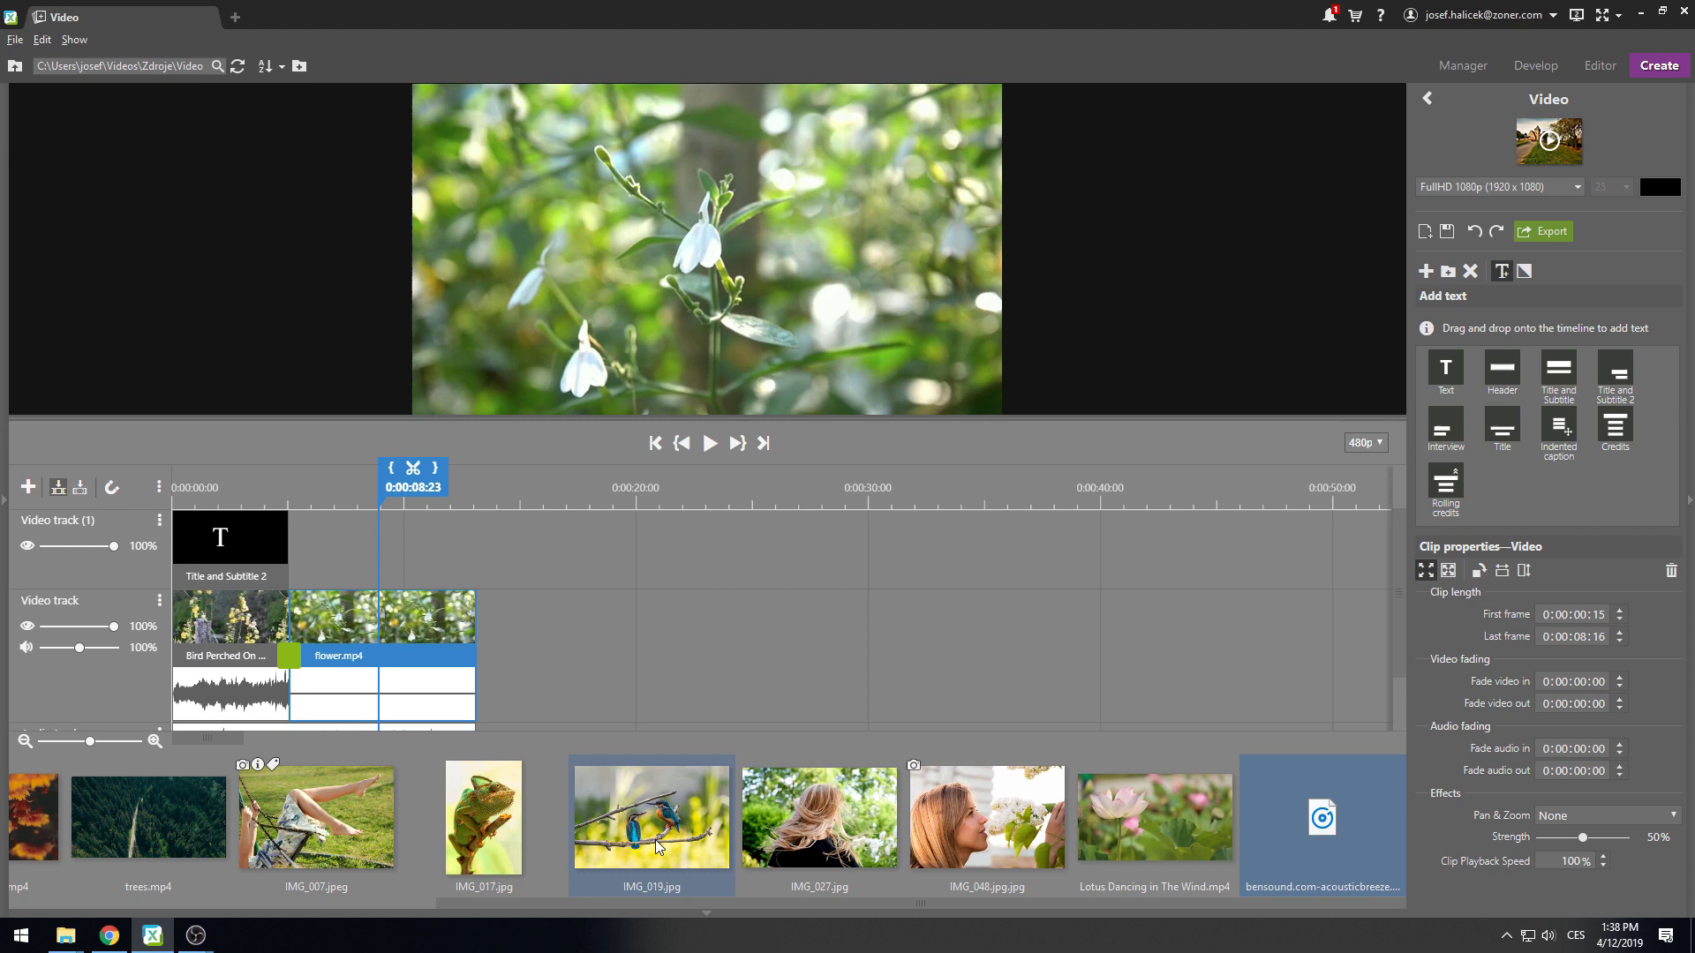
pyautogui.moveTo(676, 757); pyautogui.dragTo(609, 817)
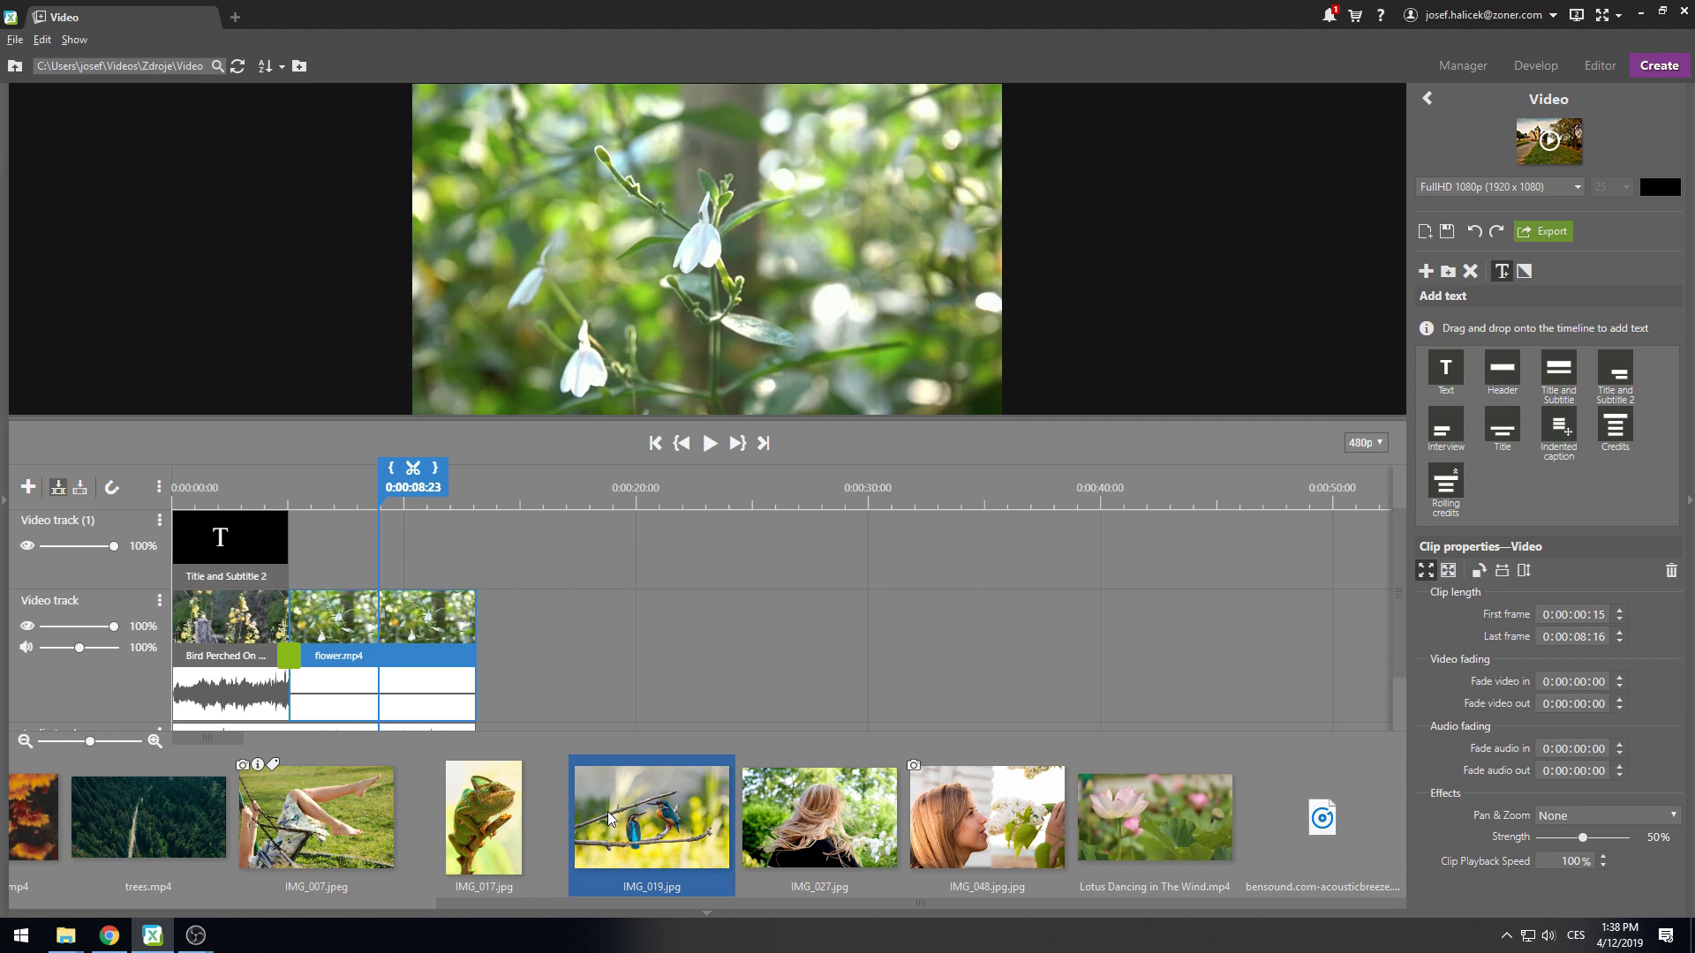
# Drop IMG_007.jpeg on a new Video track (2) near 12 seconds, shrink it, and preview.
pyautogui.moveTo(322, 825); pyautogui.dragTo(457, 511)
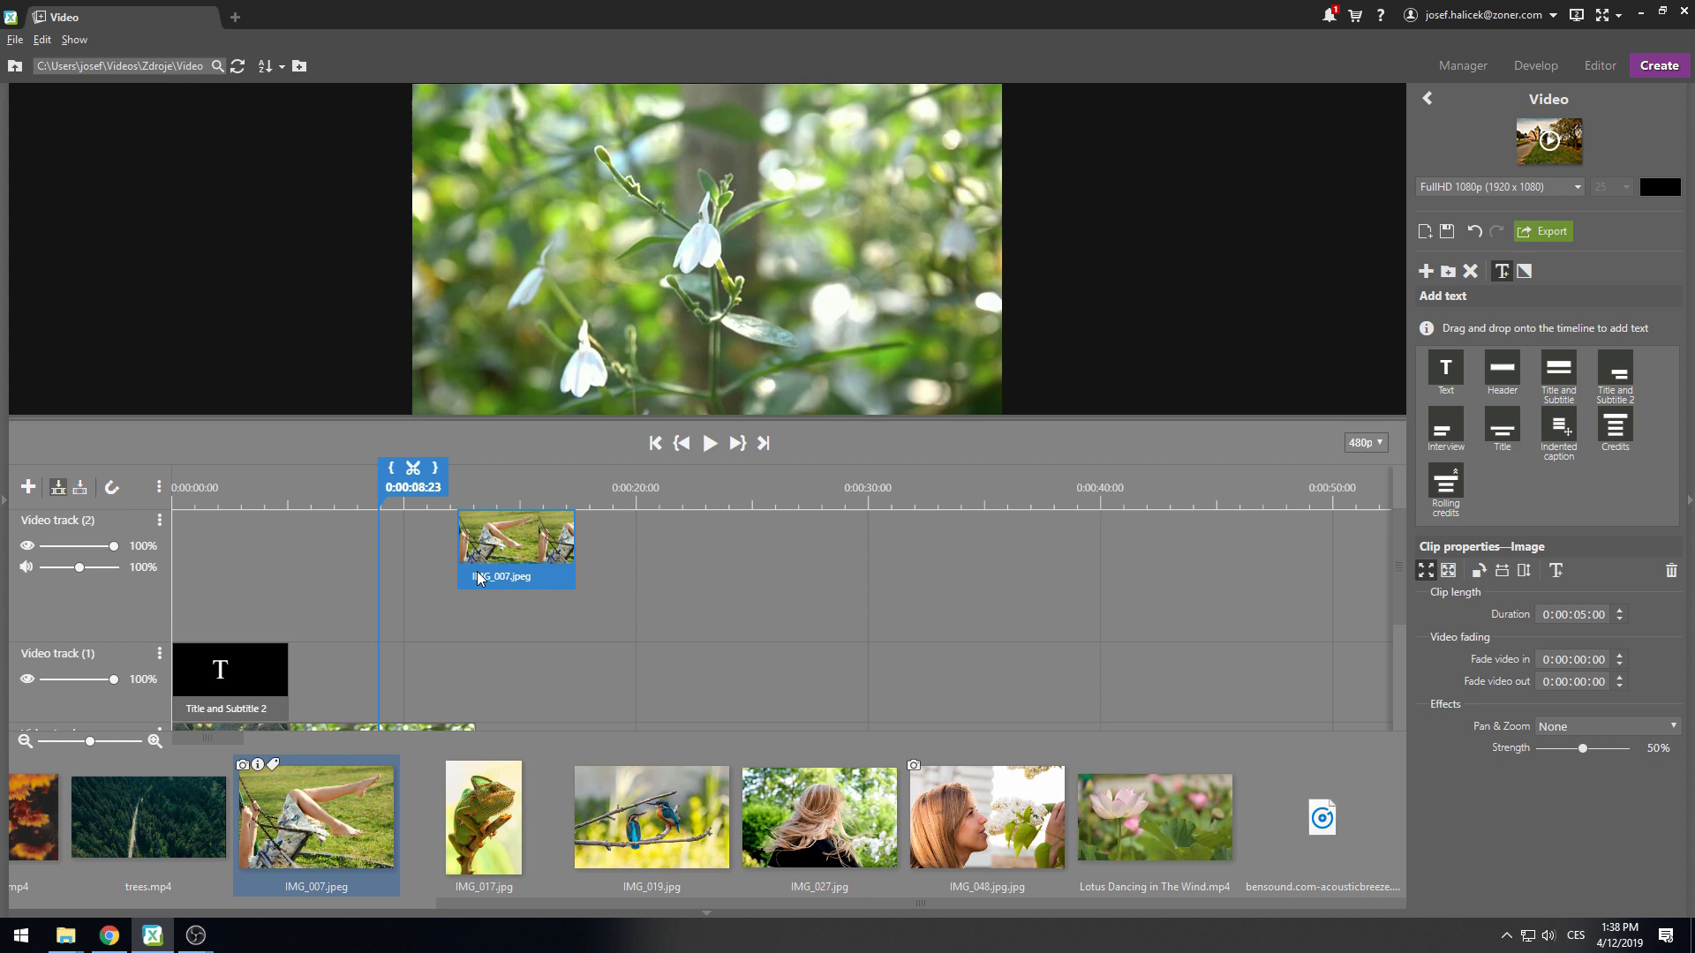
pyautogui.click(157, 523)
pyautogui.click(181, 547)
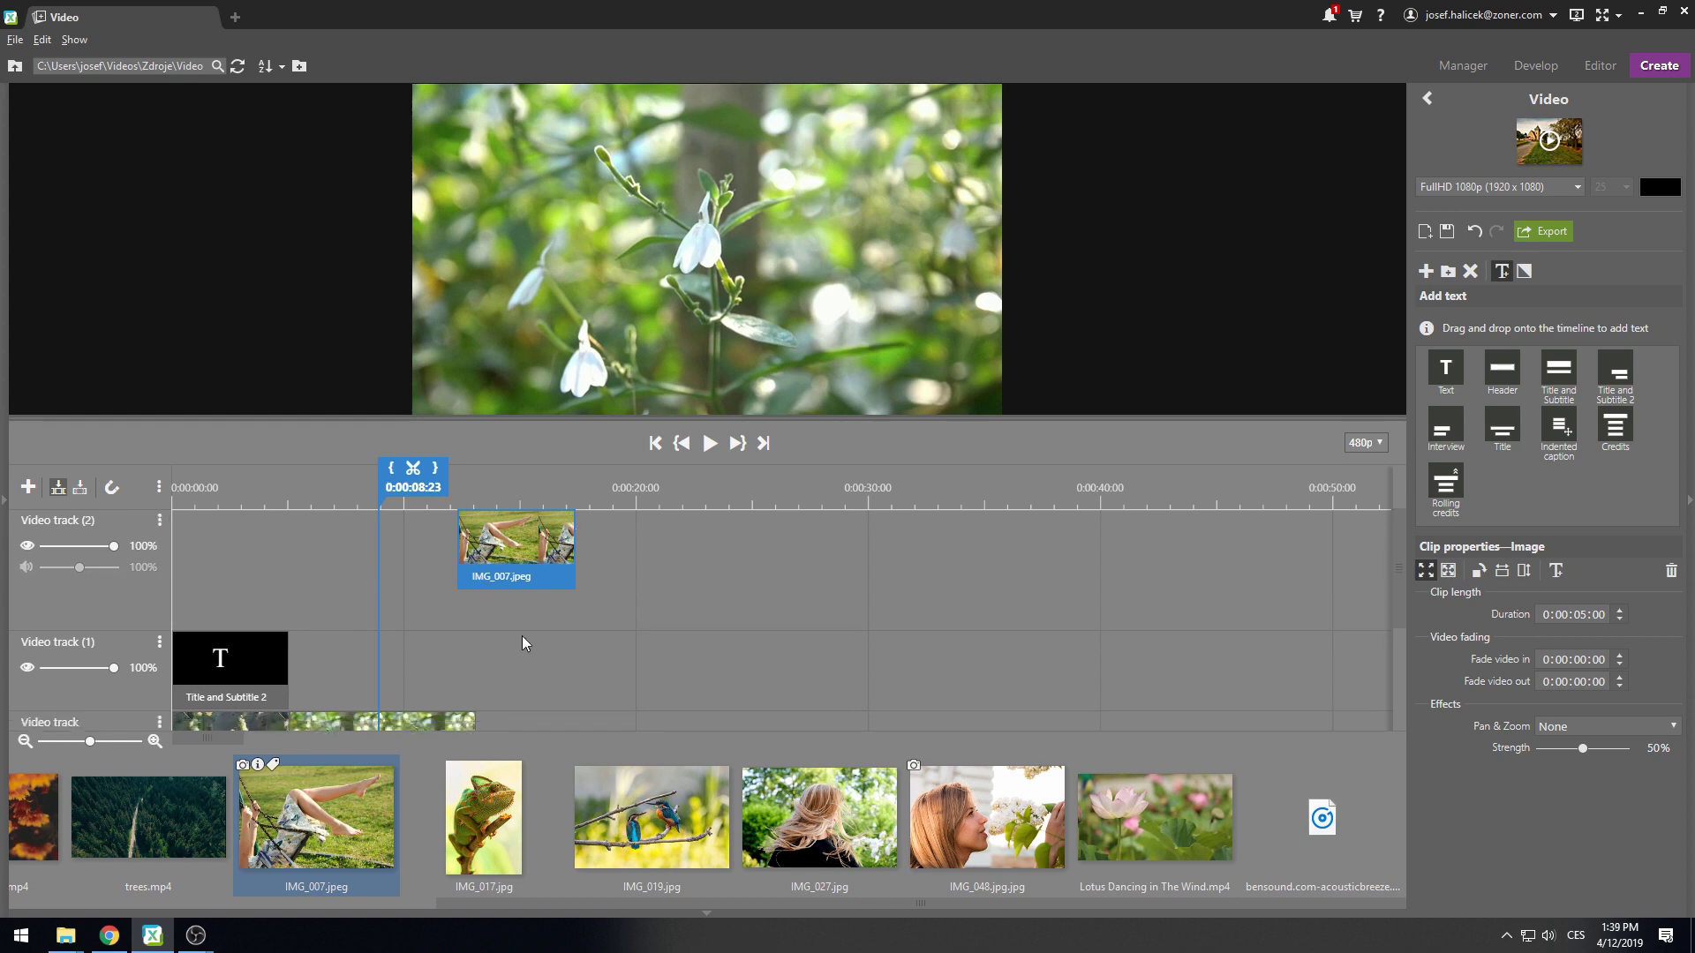
pyautogui.moveTo(429, 487); pyautogui.dragTo(485, 489)
pyautogui.press('space')
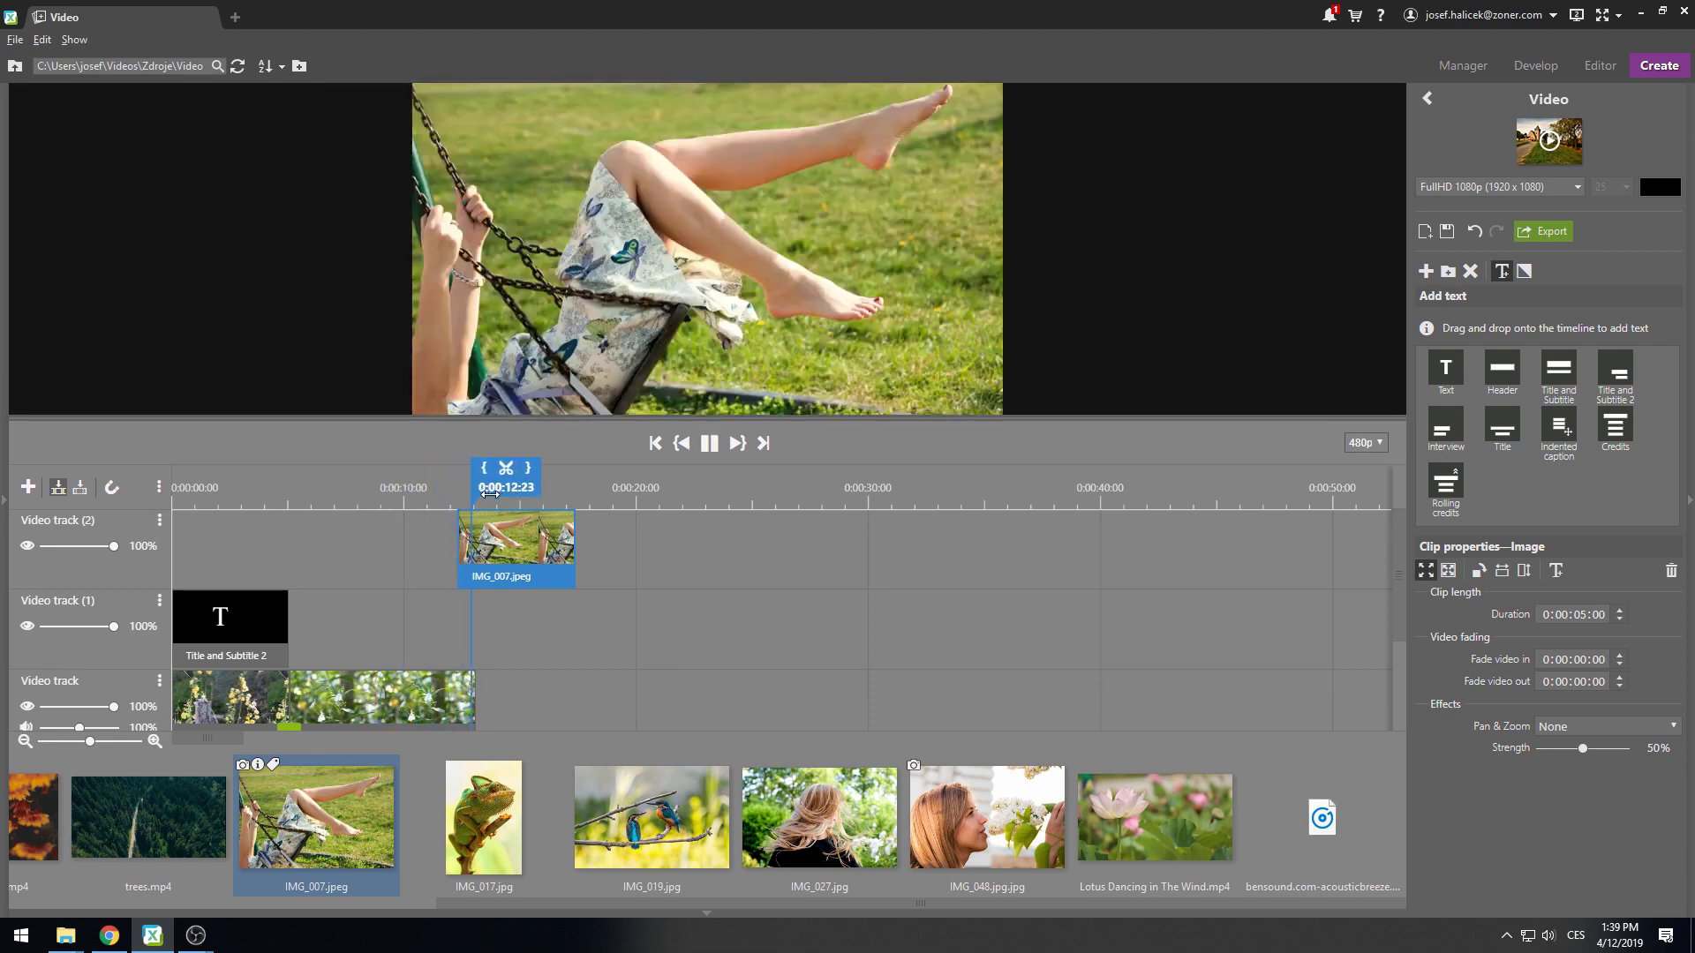
# Stop playback, delete Video track (2) with the IMG_007 photo, and add a new video track.
pyautogui.press('space')
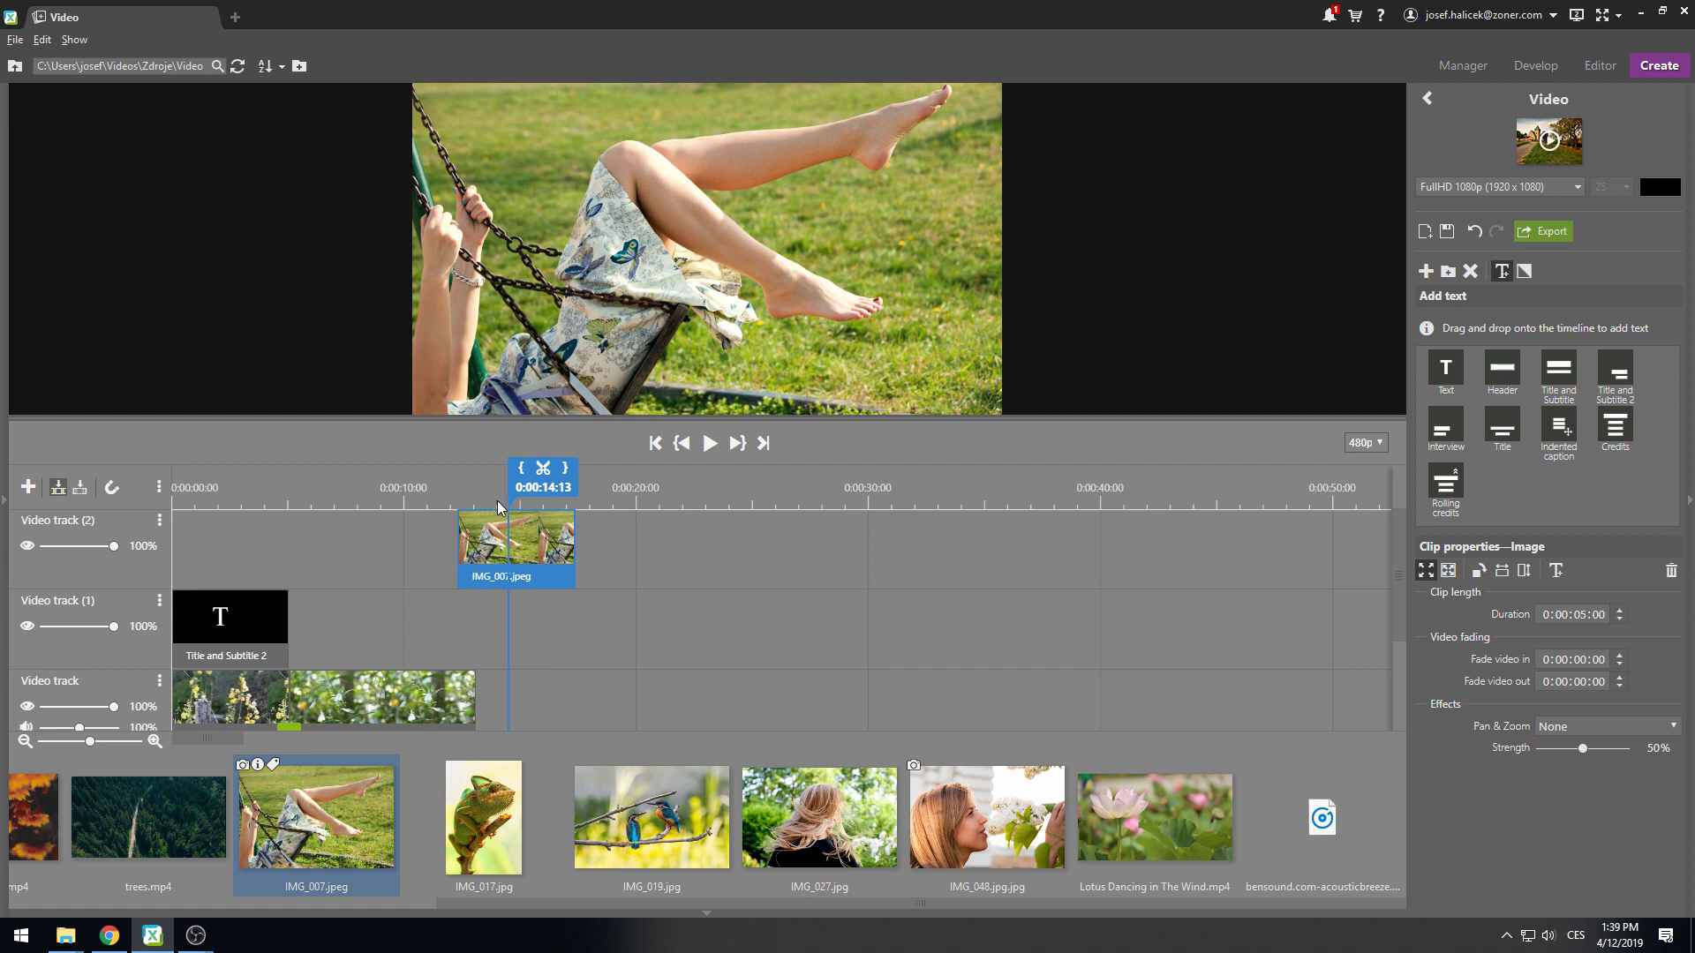
pyautogui.click(160, 529)
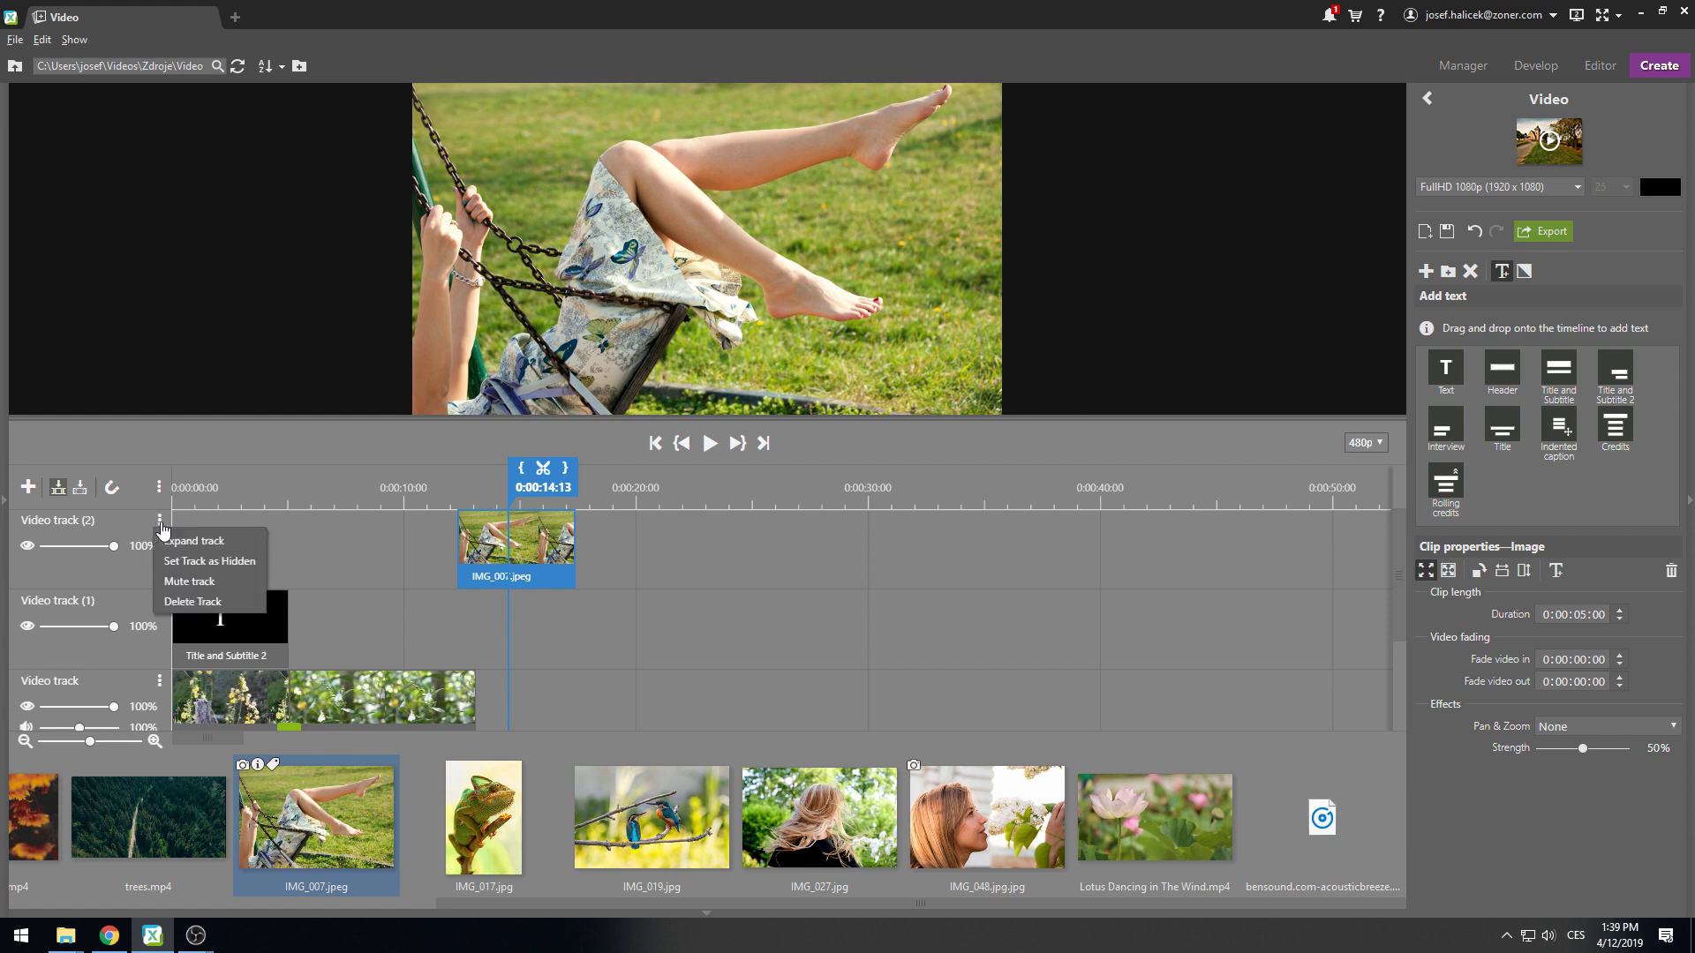
pyautogui.click(191, 602)
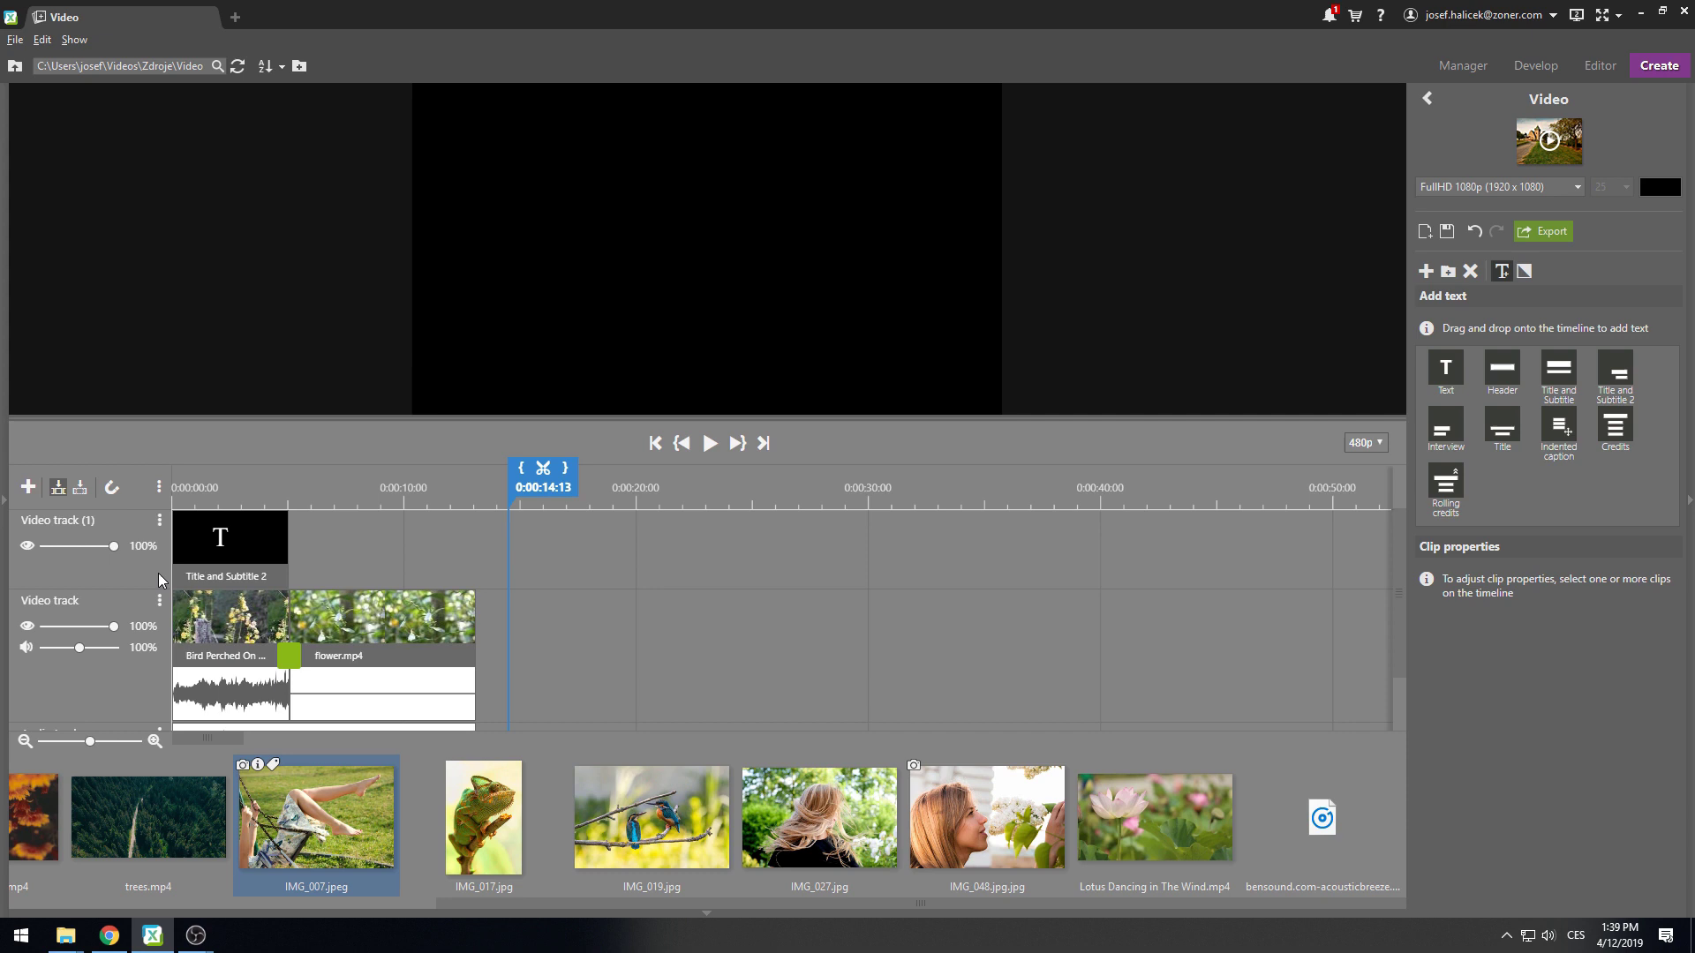
pyautogui.click(28, 486)
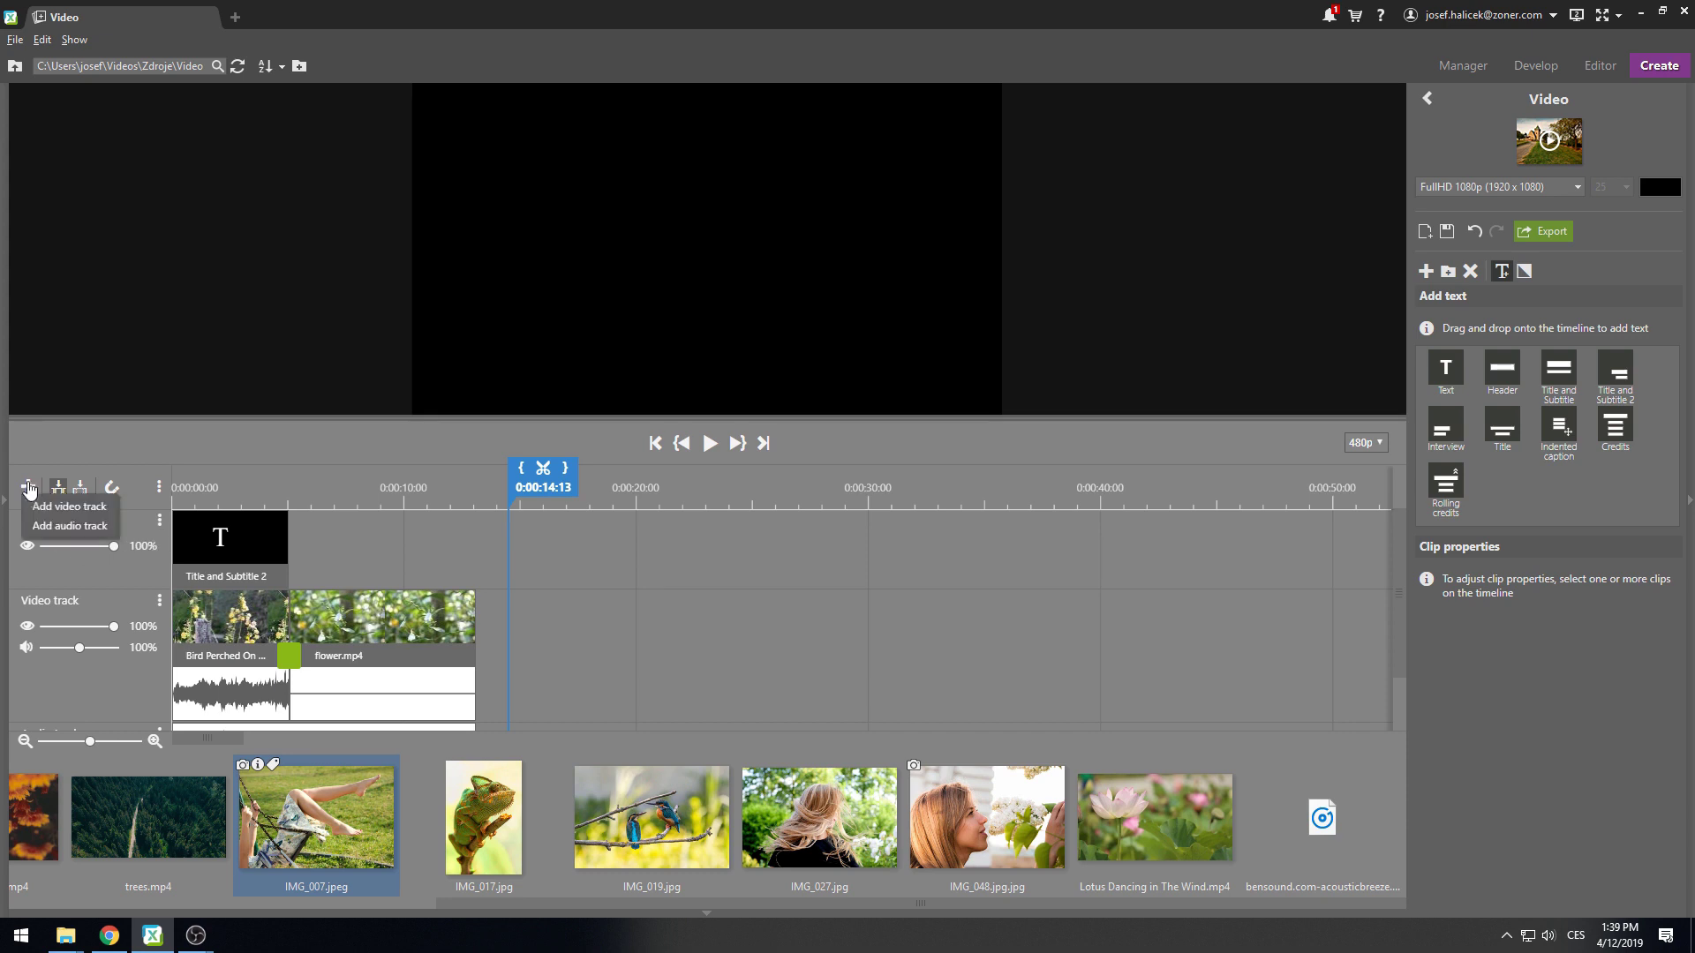
pyautogui.click(61, 512)
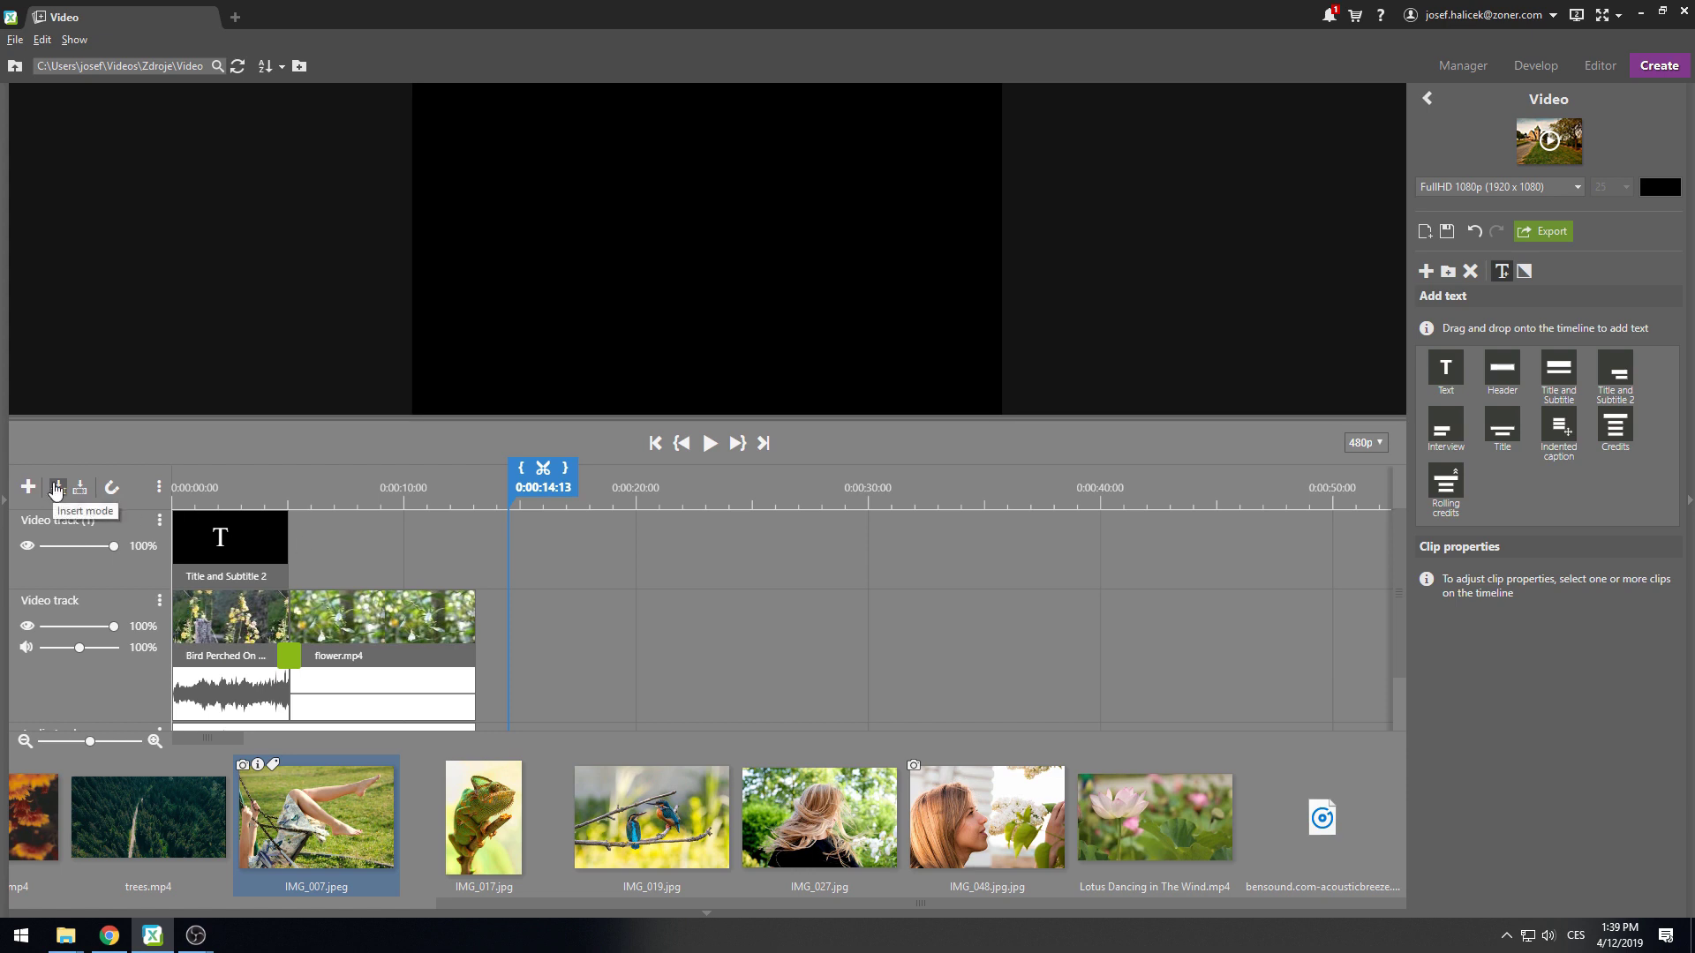
# Insert IMG_027.jpg then IMG_019.jpg between the bird clip and flower.mp4.
pyautogui.moveTo(810, 817); pyautogui.dragTo(289, 649)
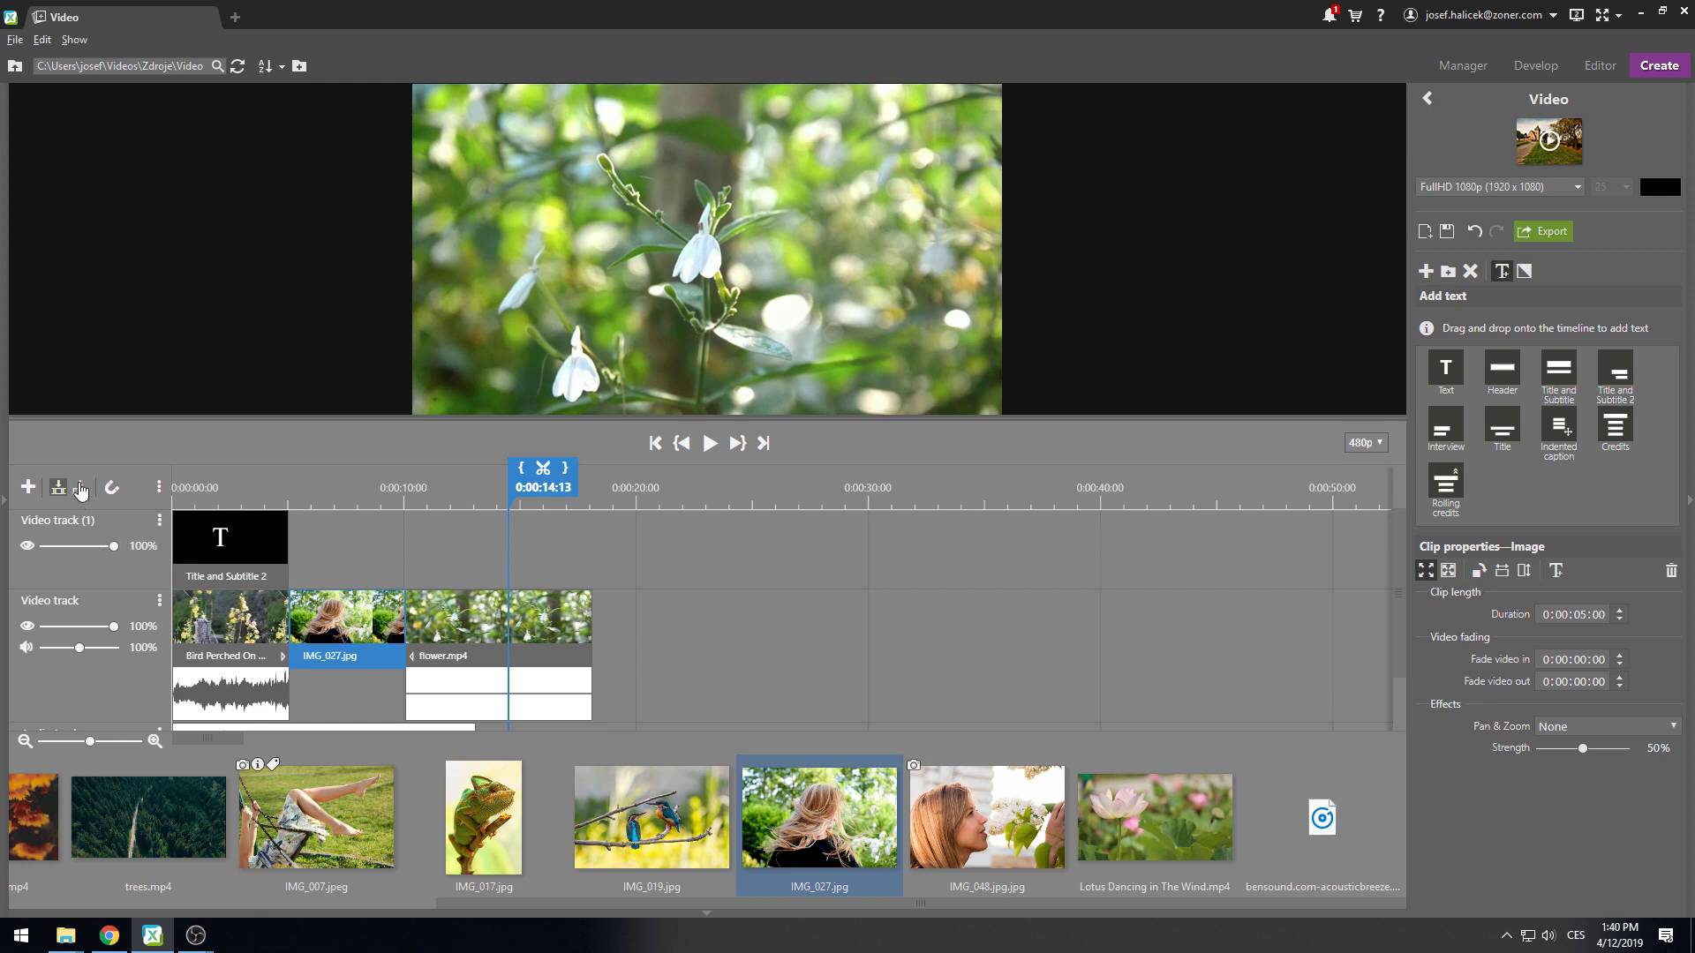
pyautogui.moveTo(651, 816); pyautogui.dragTo(369, 630)
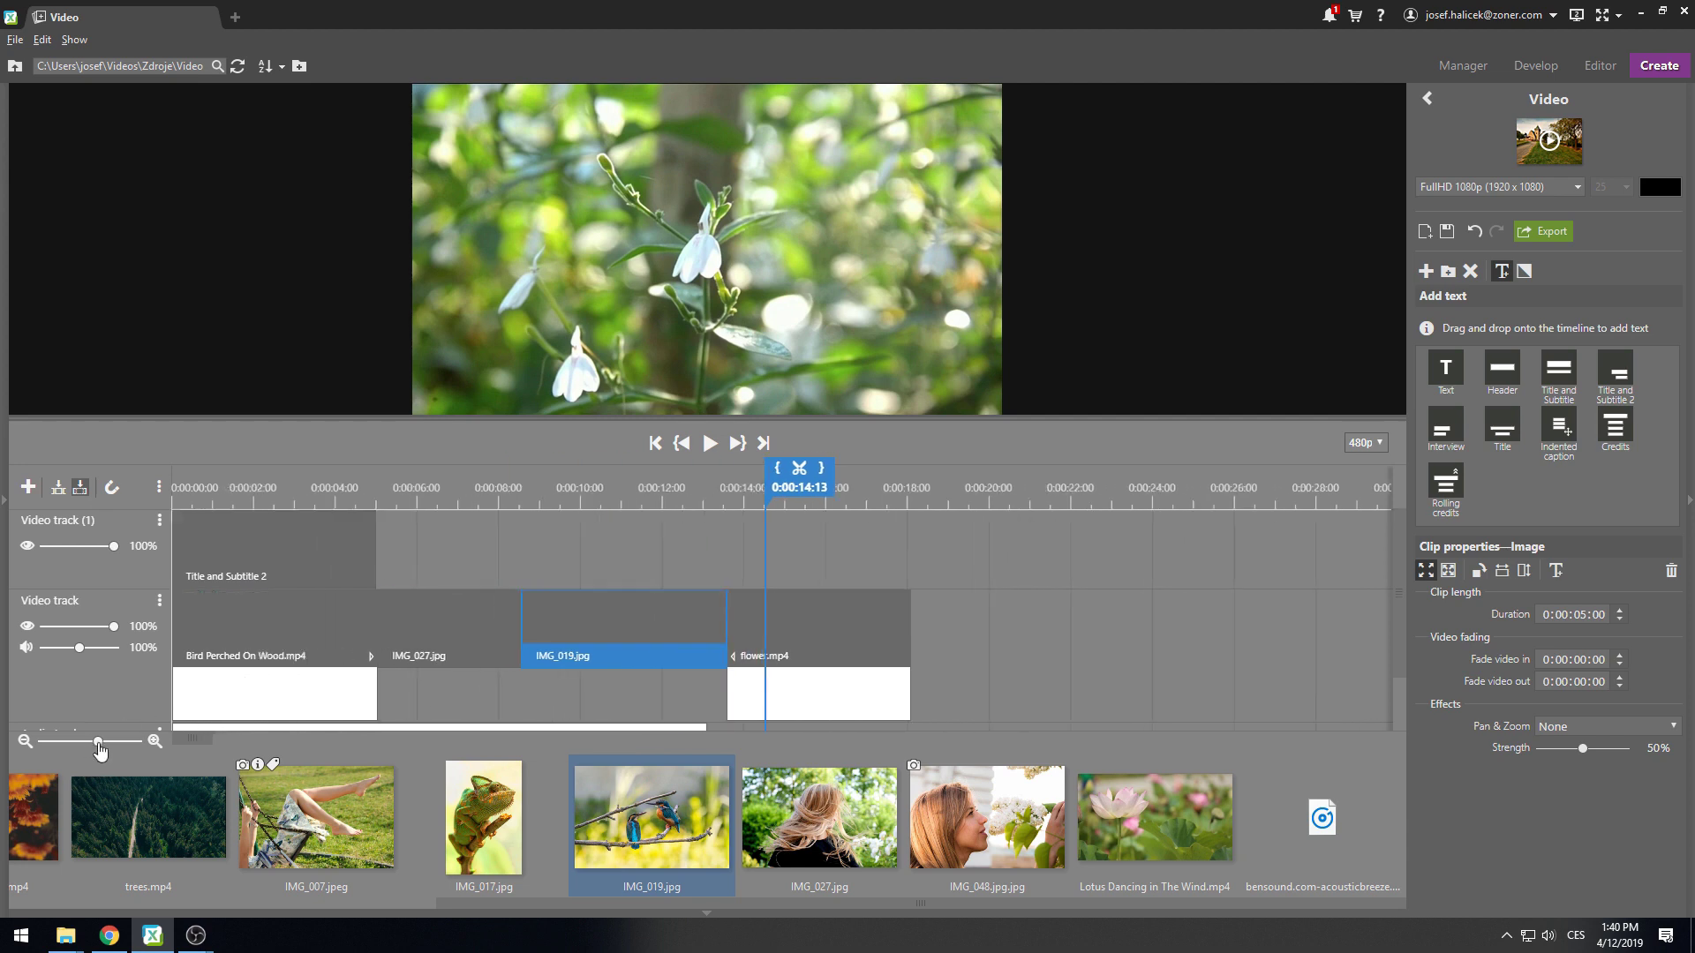
pyautogui.moveTo(99, 750); pyautogui.dragTo(183, 738)
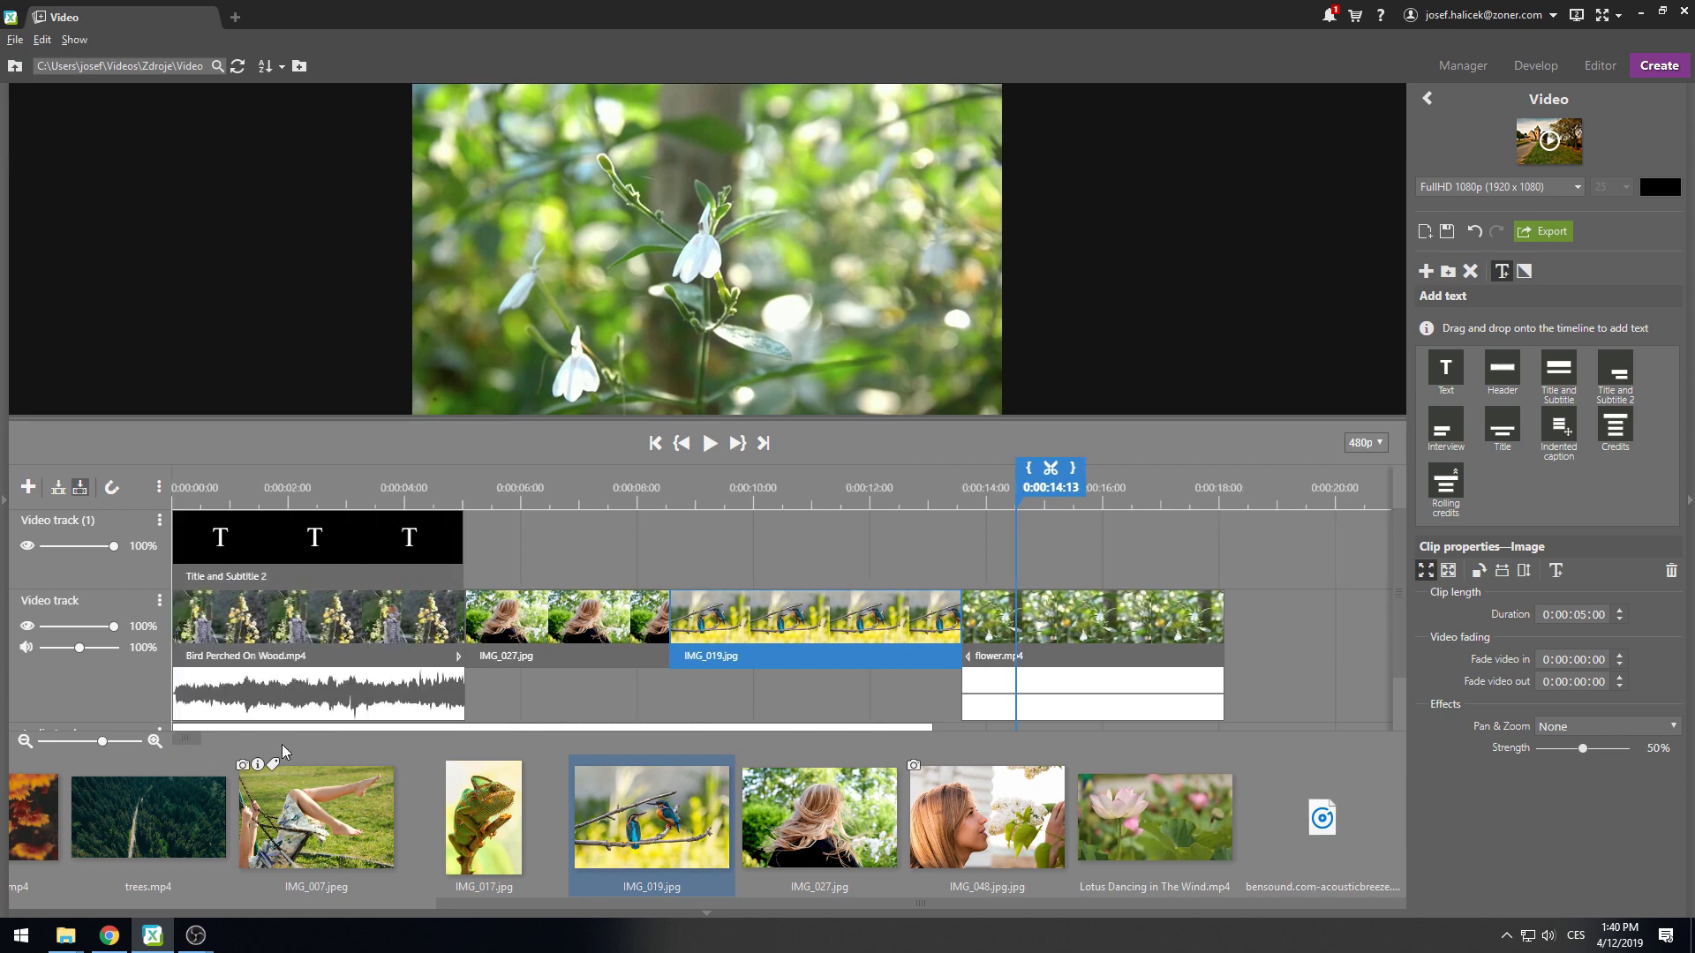
pyautogui.scroll(-3, 547, 635)
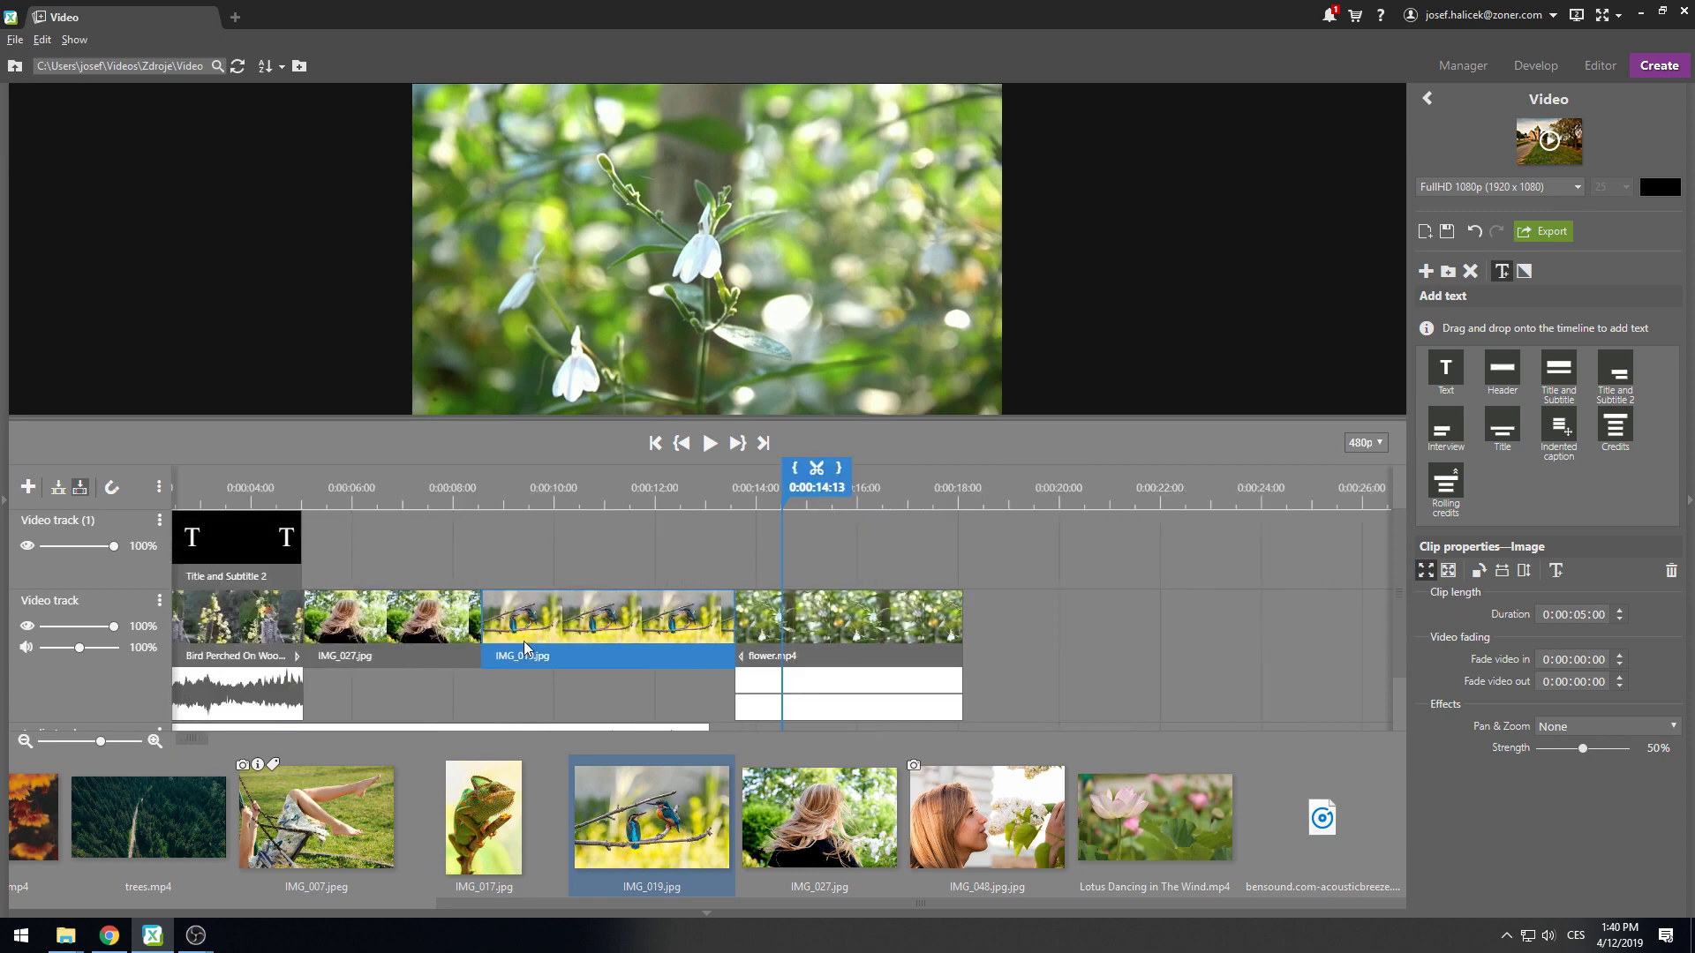
pyautogui.scroll(-2, 522, 641)
pyautogui.scroll(4, 409, 626)
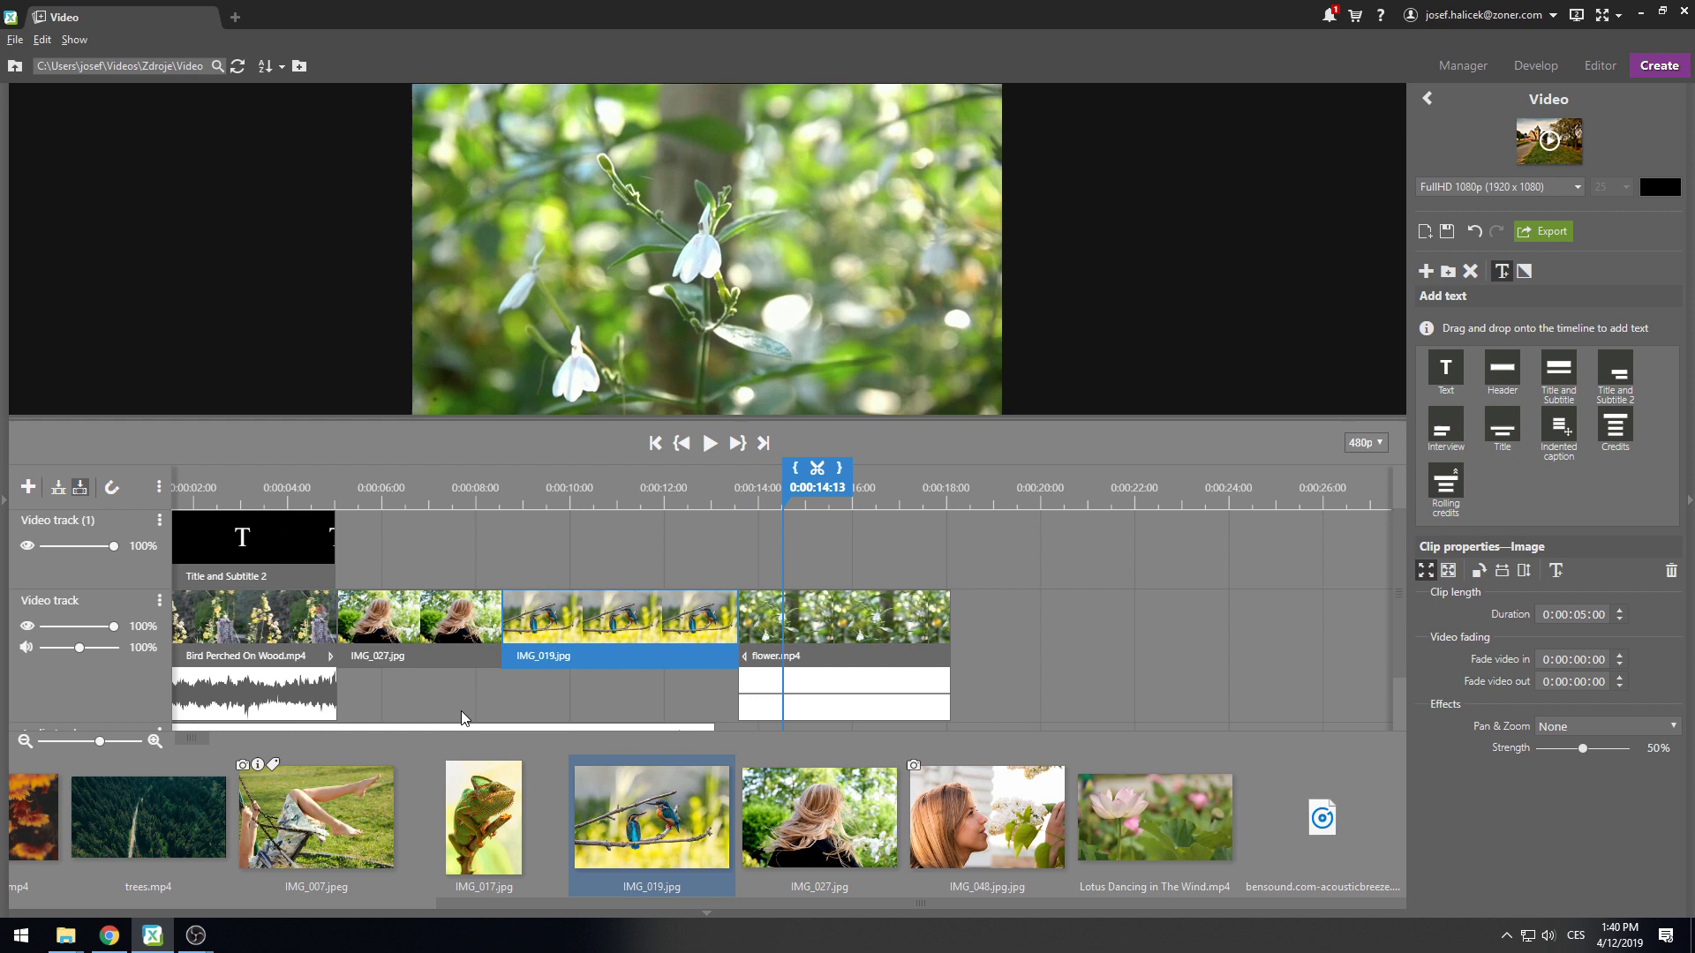
pyautogui.click(449, 729)
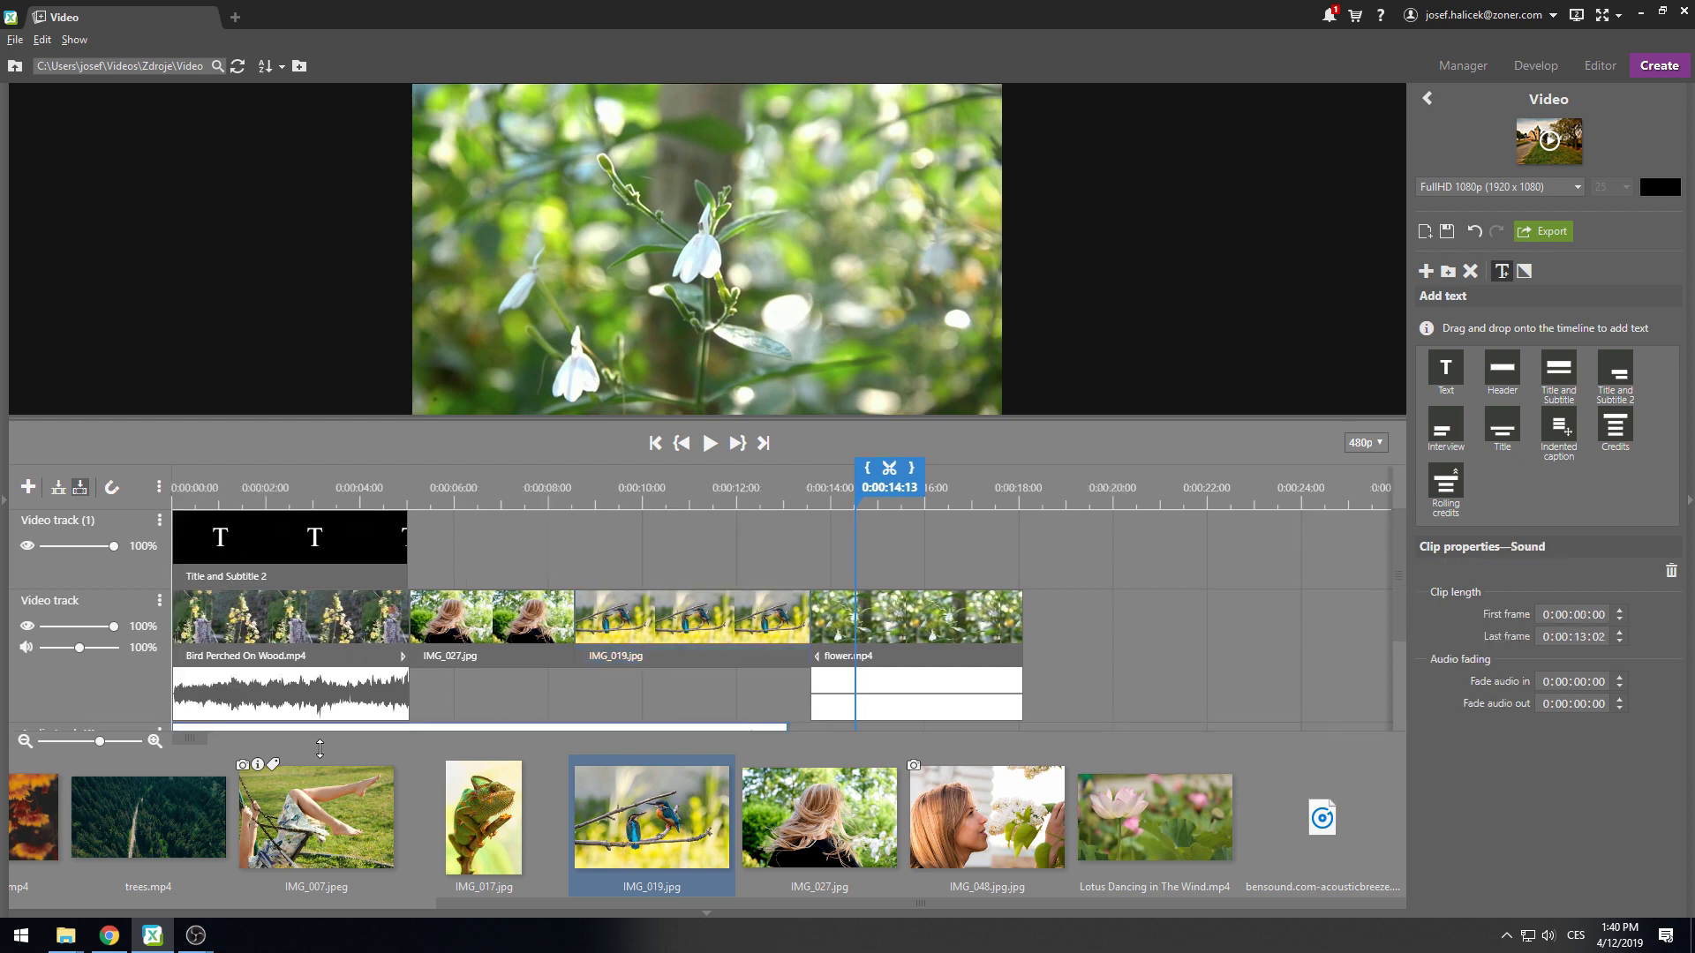
# Select IMG_027.jpg and IMG_019.jpg together and set their Strength to 62.
pyautogui.click(508, 638)
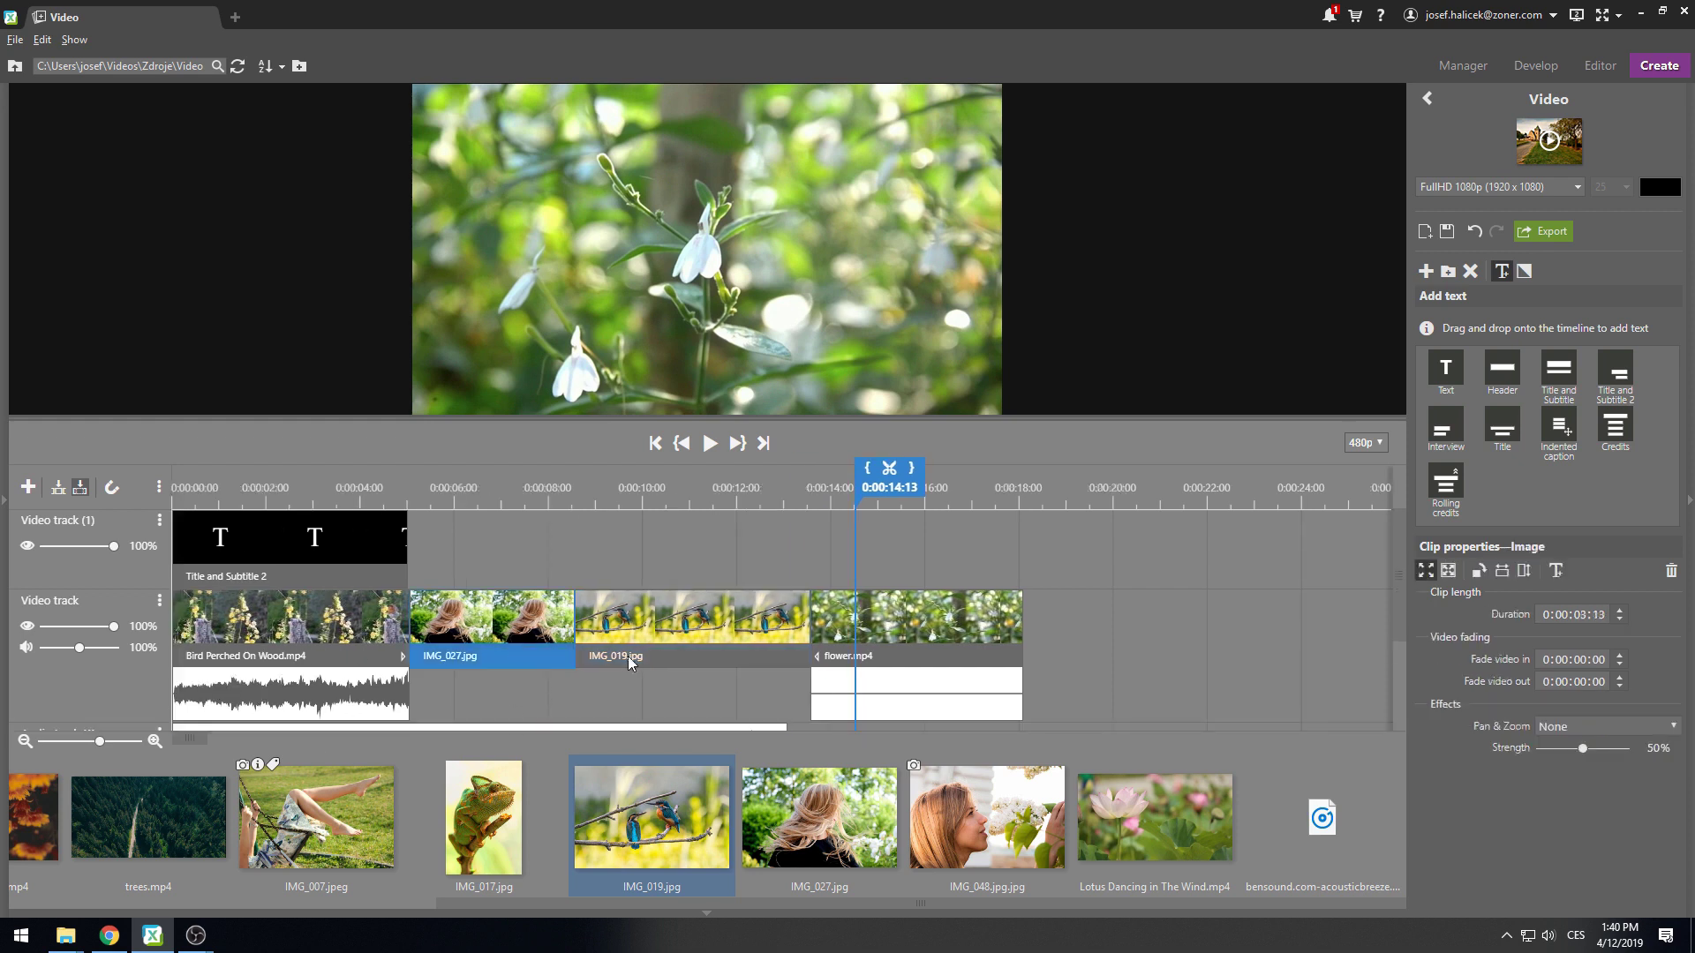
pyautogui.keyDown('ctrl'); pyautogui.click(669, 638); pyautogui.keyUp('ctrl')
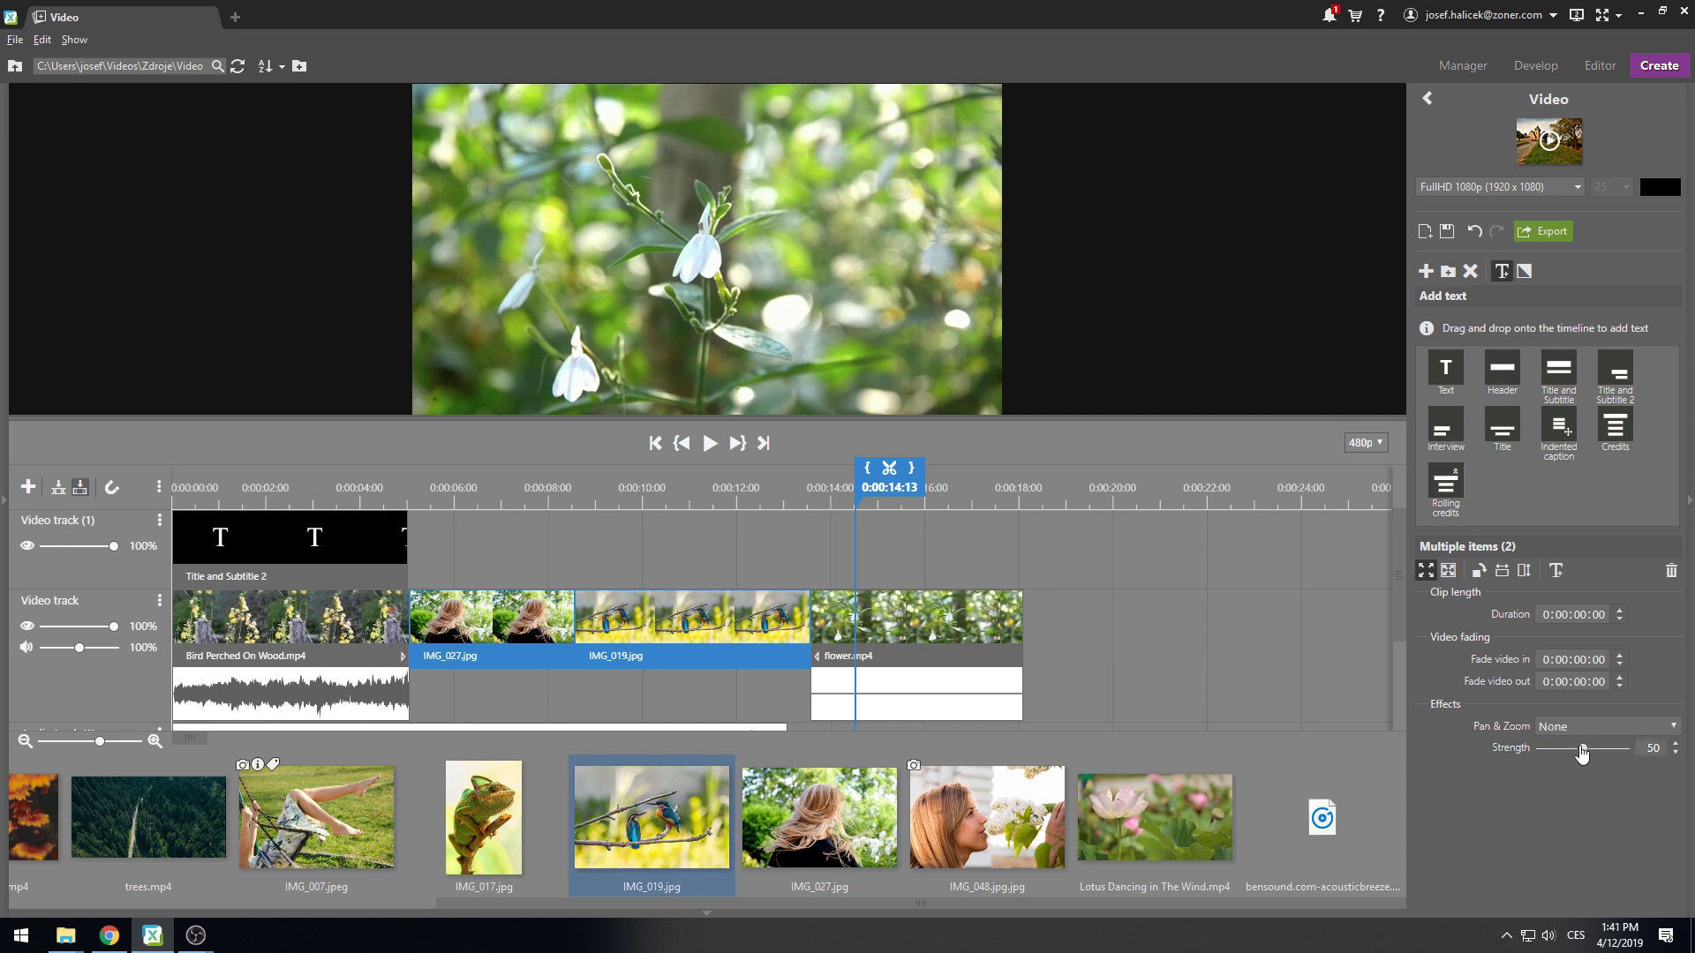
pyautogui.moveTo(1582, 748); pyautogui.dragTo(1594, 754)
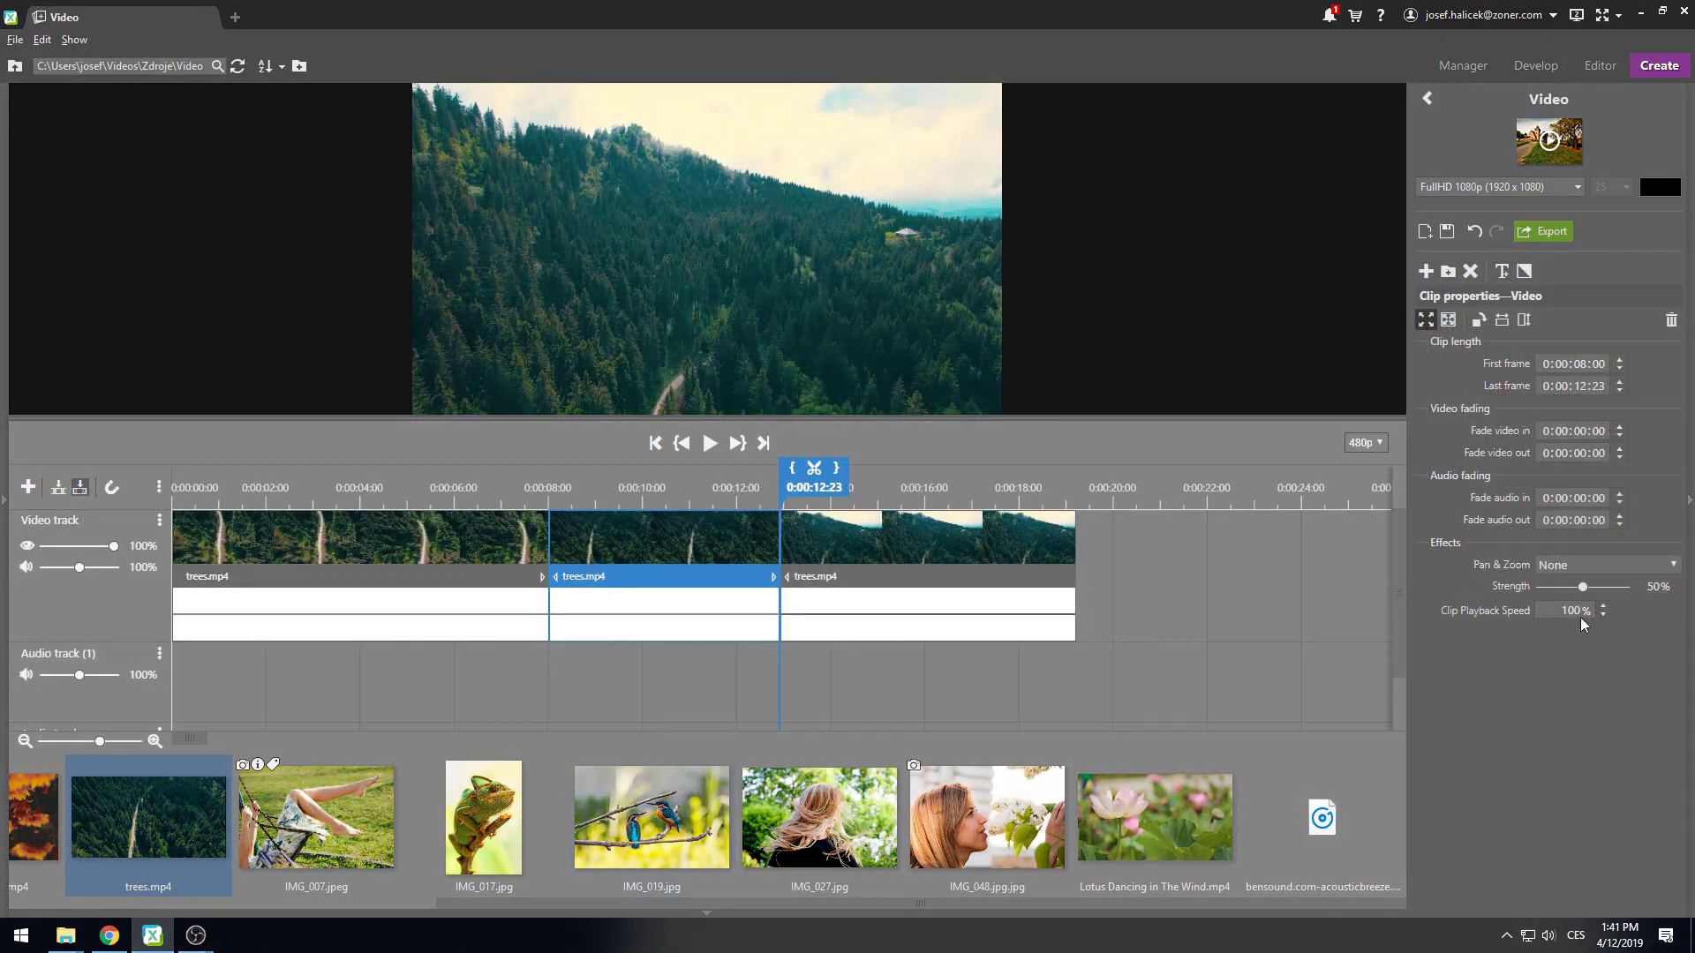
# Set the middle trees.mp4 clip's playback speed to 606%, then raise it to 888%.
pyautogui.write('606')
pyautogui.press('Return')
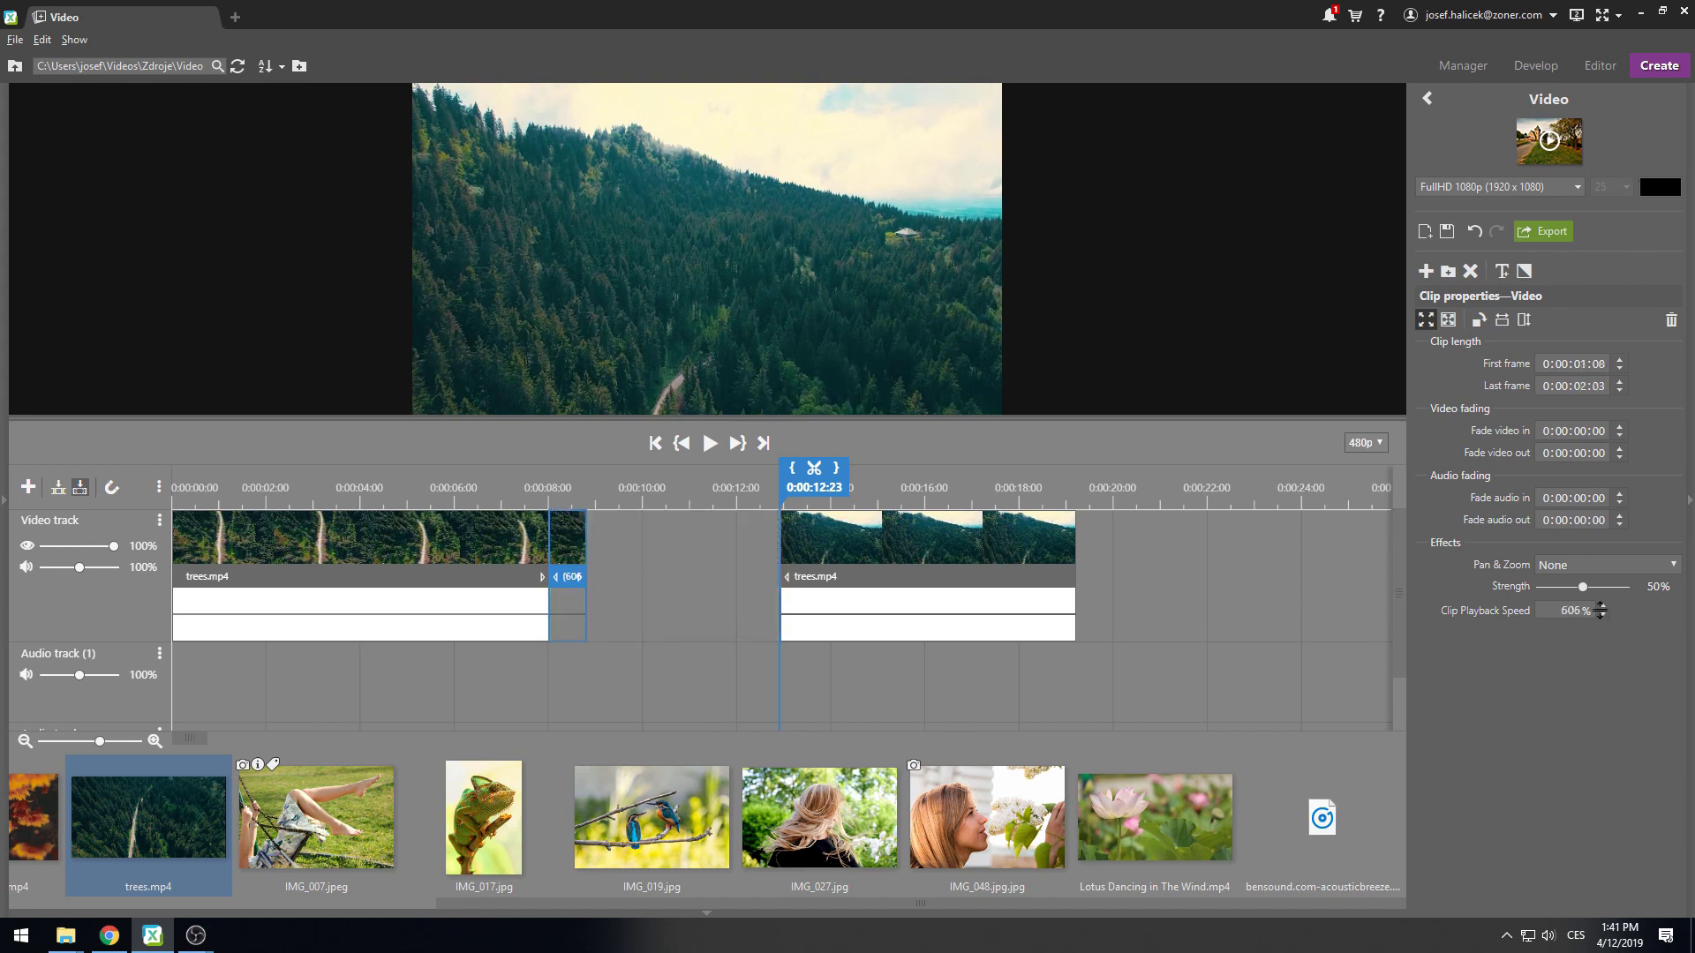
pyautogui.click(1609, 366)
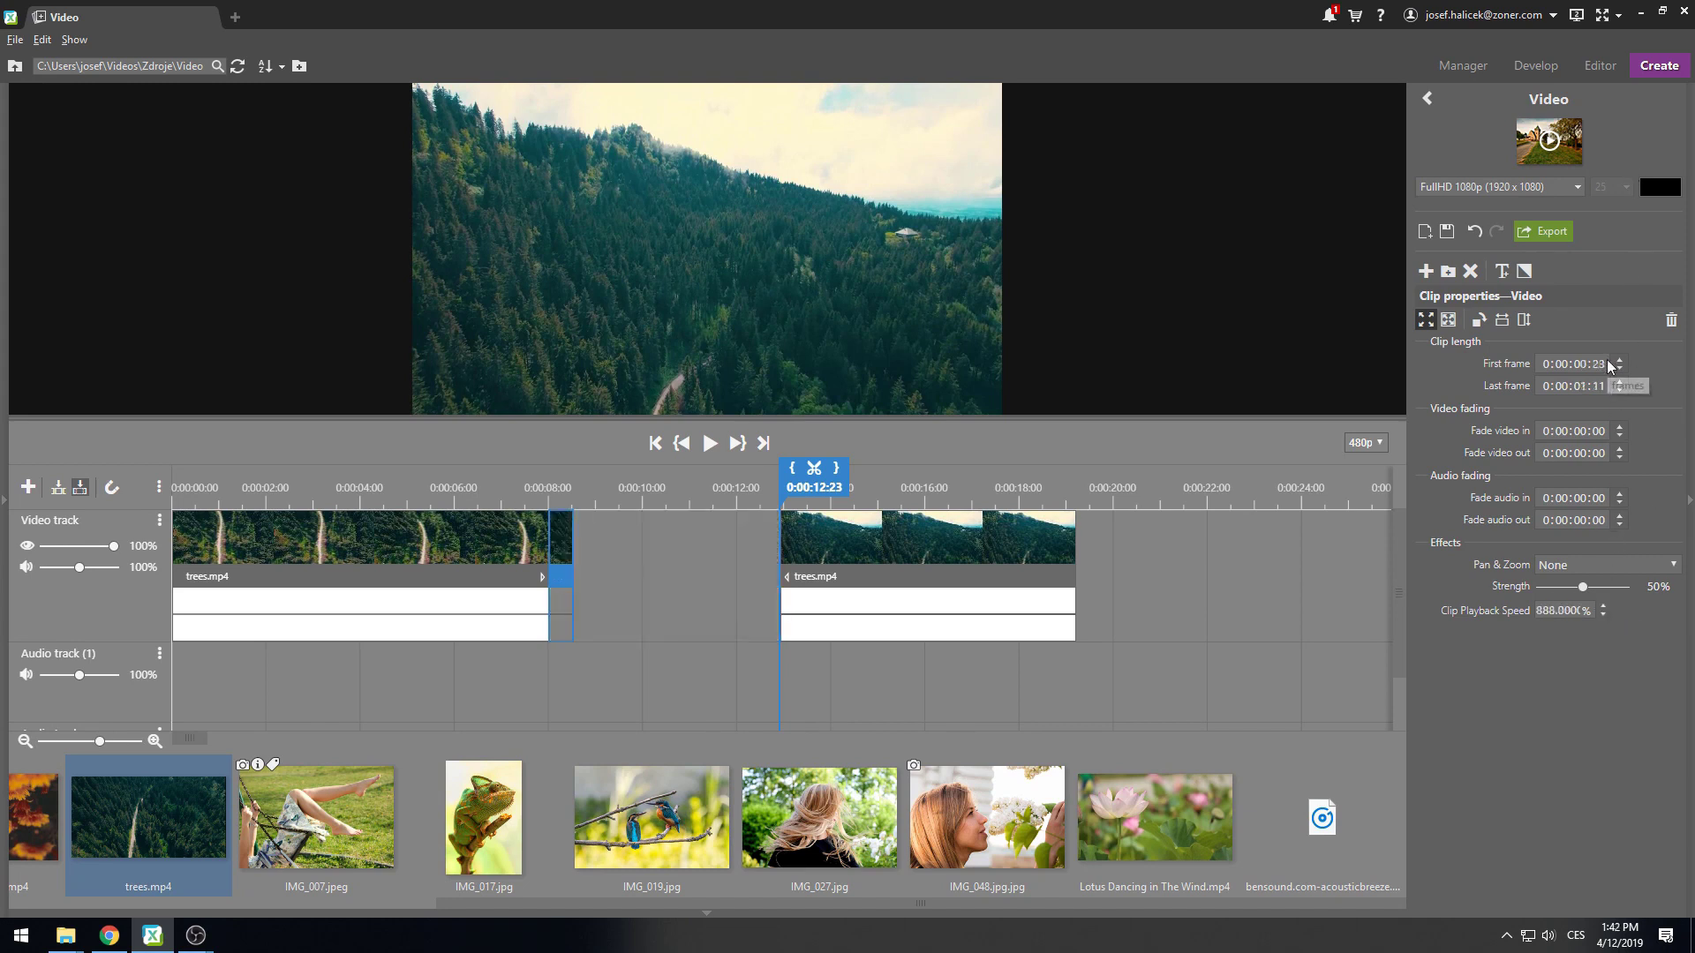
# Move the last trees.mp4 clip left to close the gap and play from 0:00:07:07.
pyautogui.click(768, 549)
pyautogui.moveTo(868, 550); pyautogui.dragTo(642, 549)
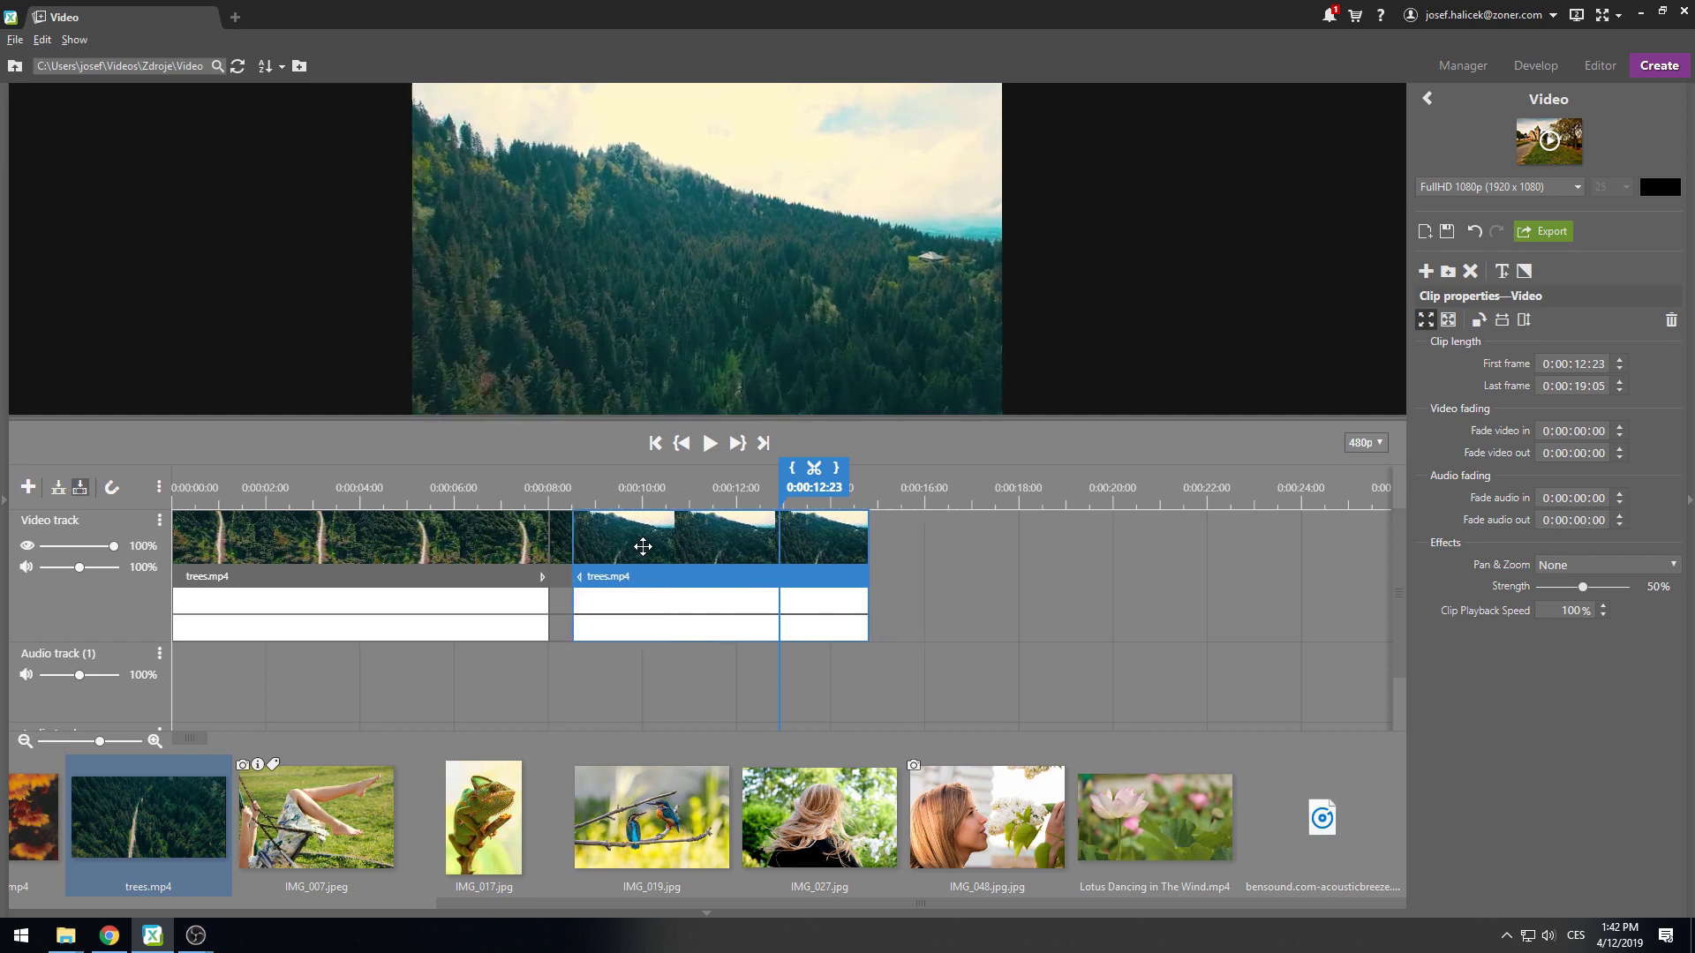
pyautogui.click(516, 500)
pyautogui.press('space')
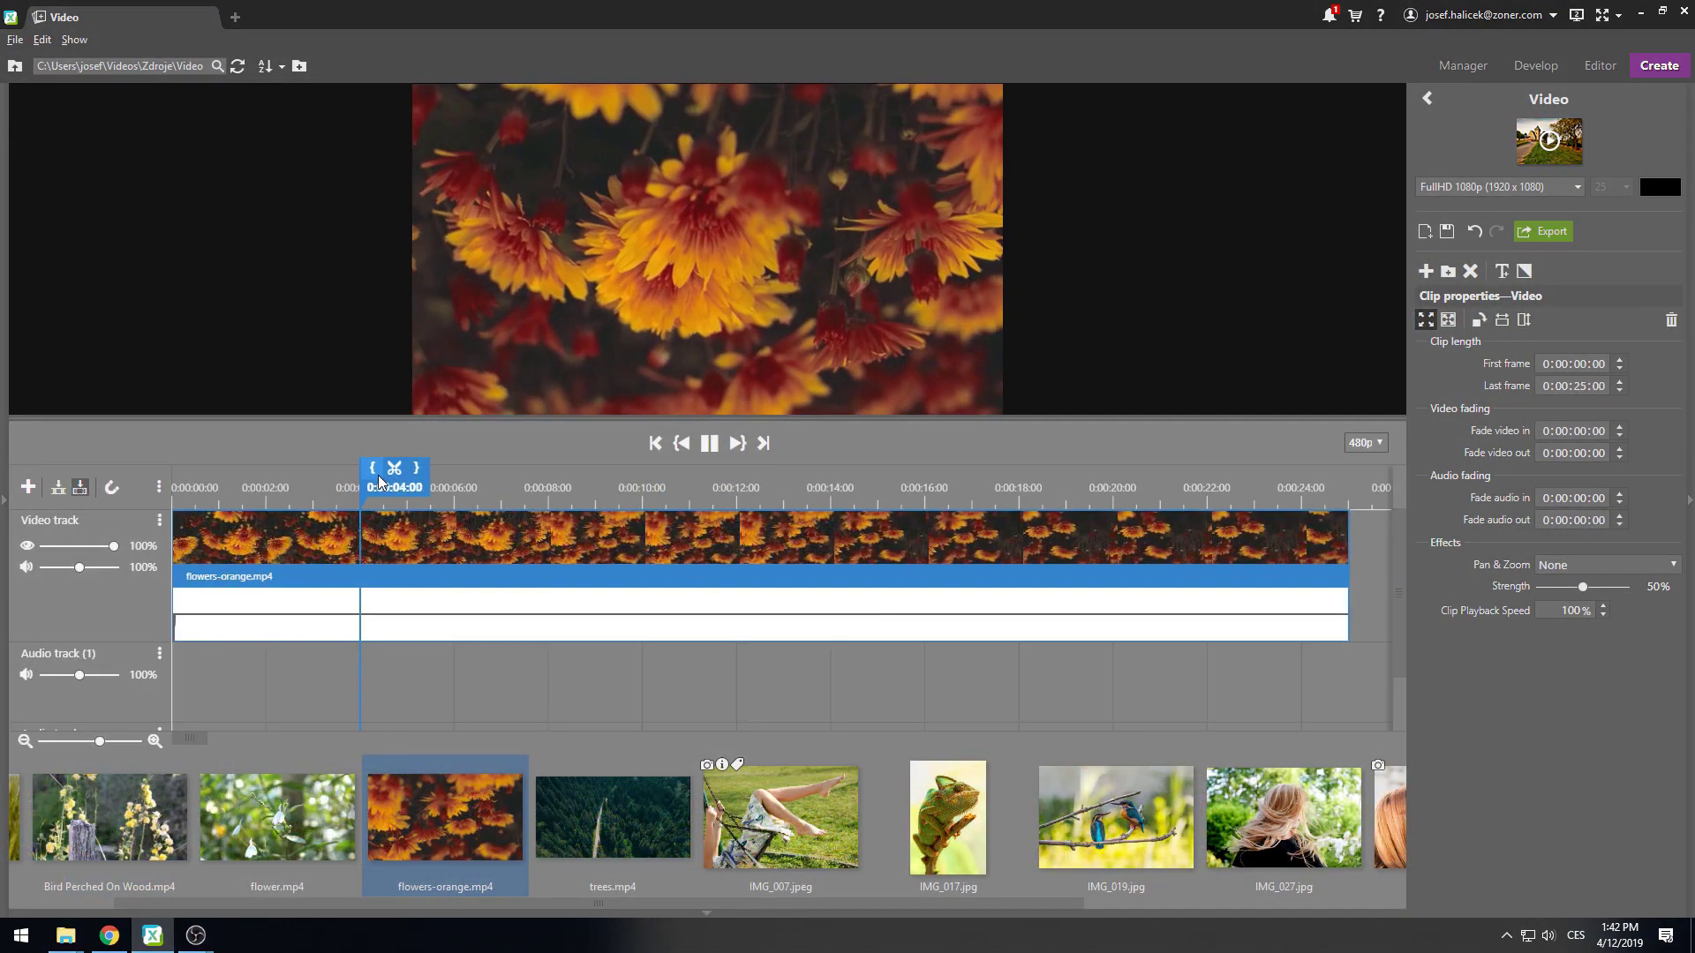
# Flip the flowers-orange.mp4 clip vertically so the flowers stand upright, then preview it.
pyautogui.press('space')
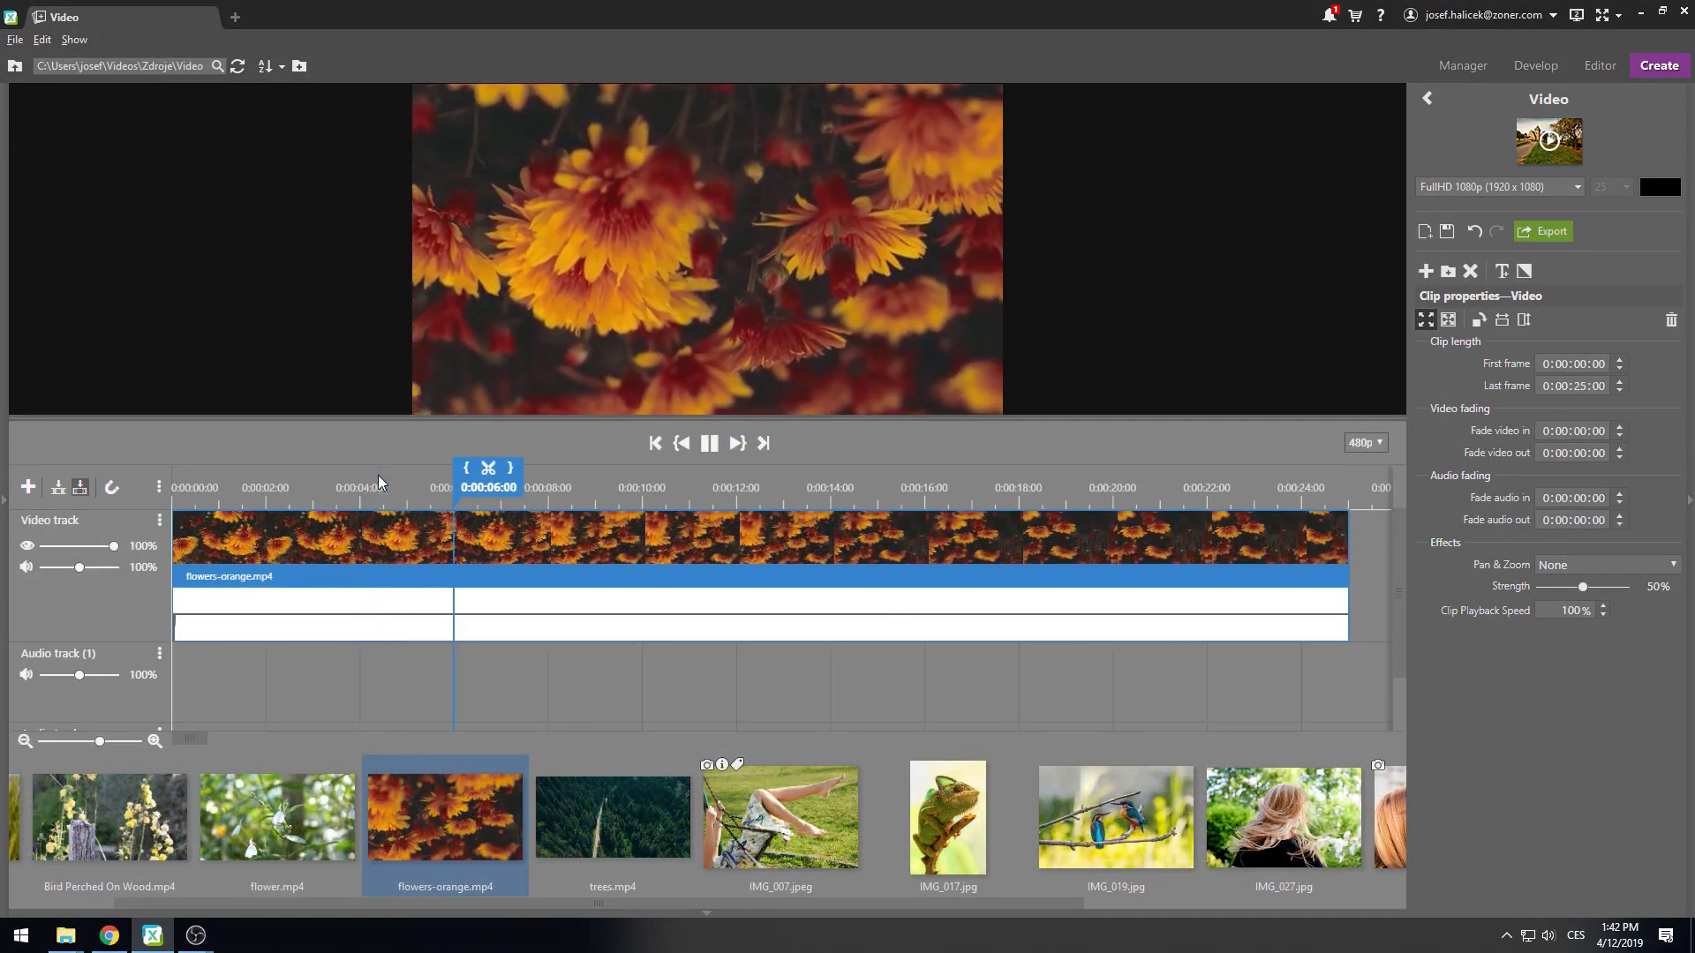
pyautogui.click(1522, 323)
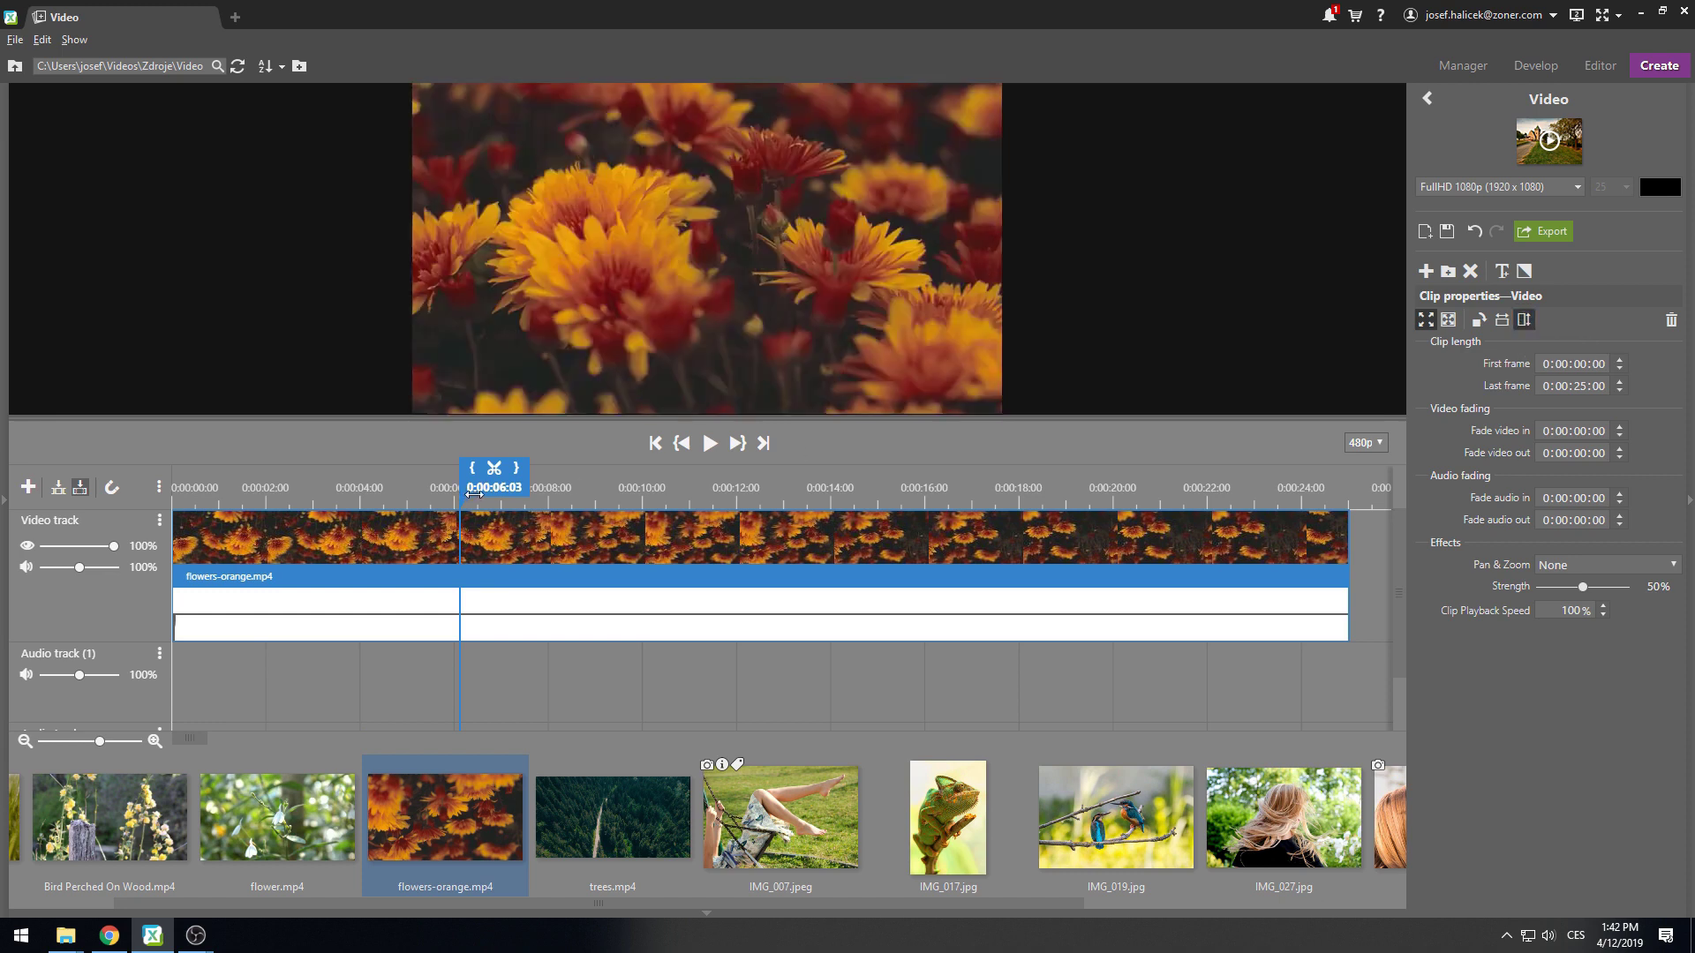
pyautogui.click(711, 444)
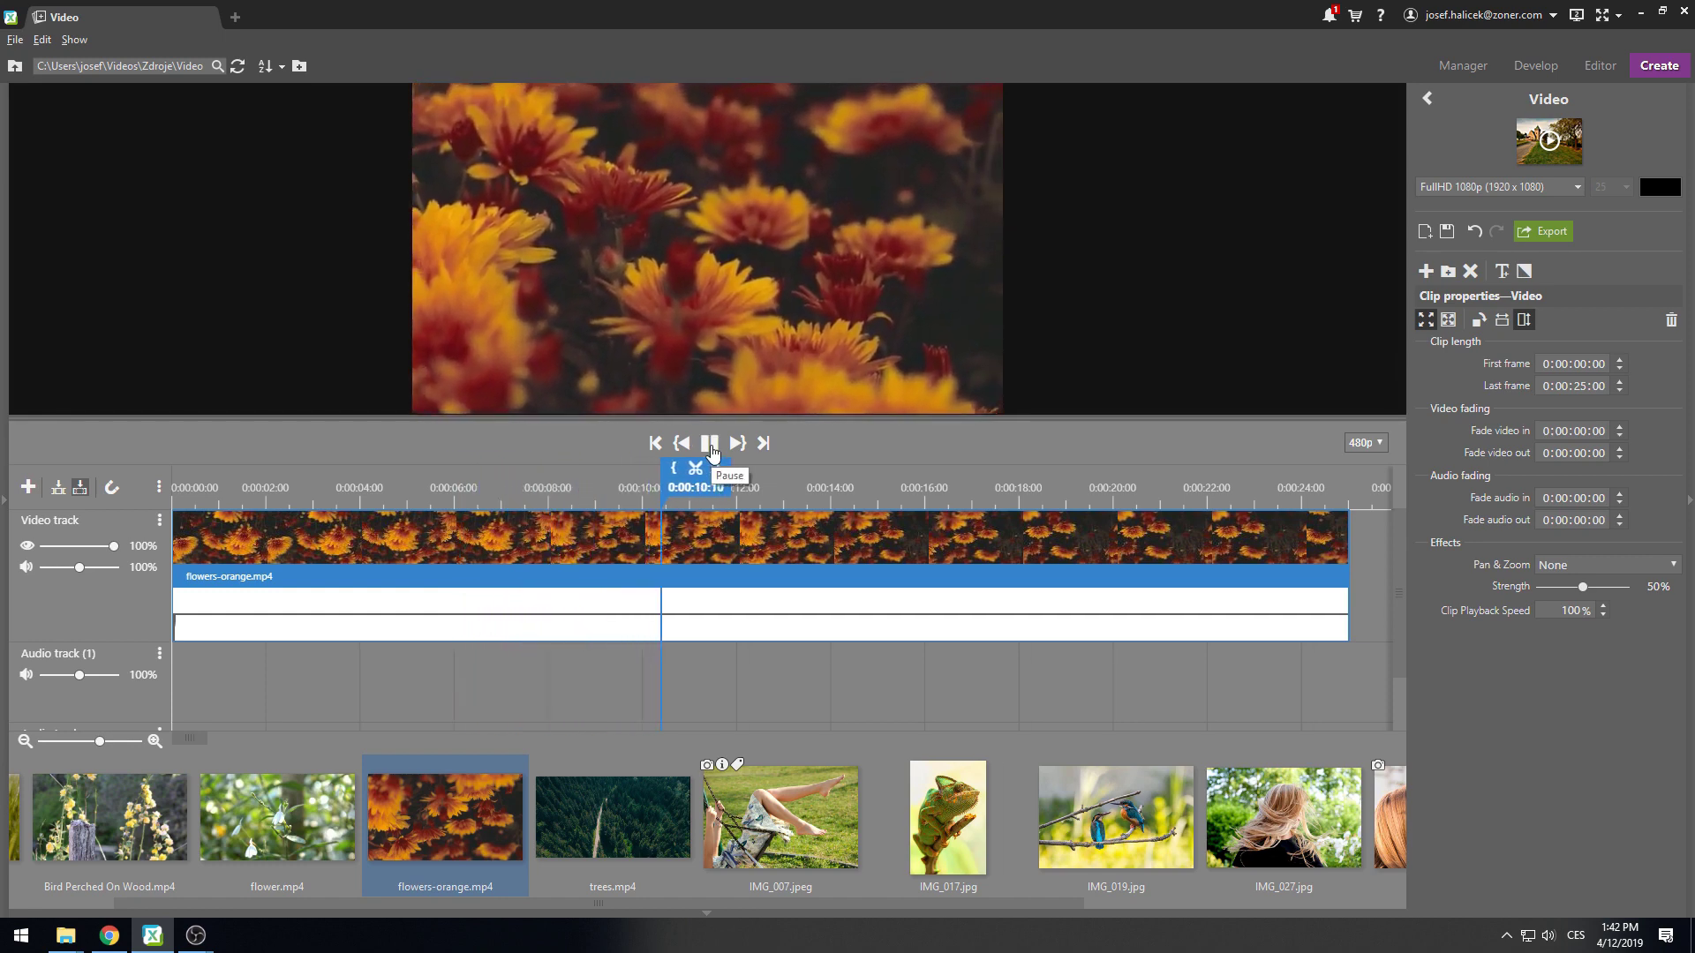
pyautogui.click(710, 444)
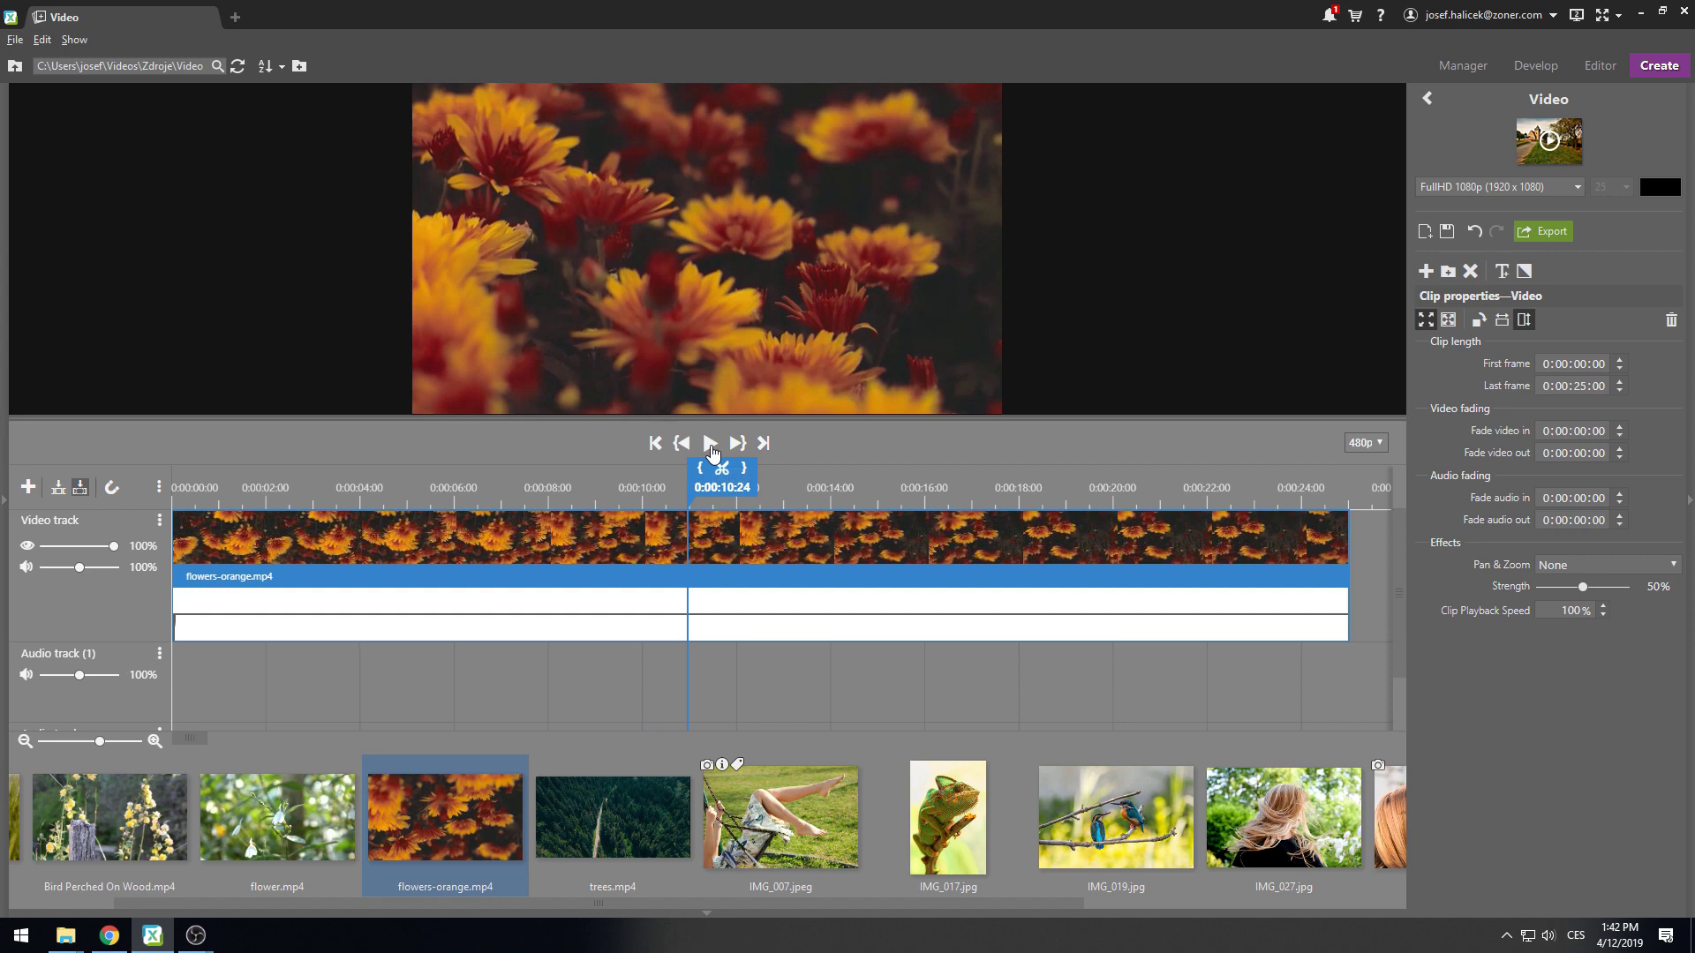
pyautogui.click(1545, 232)
pyautogui.click(210, 390)
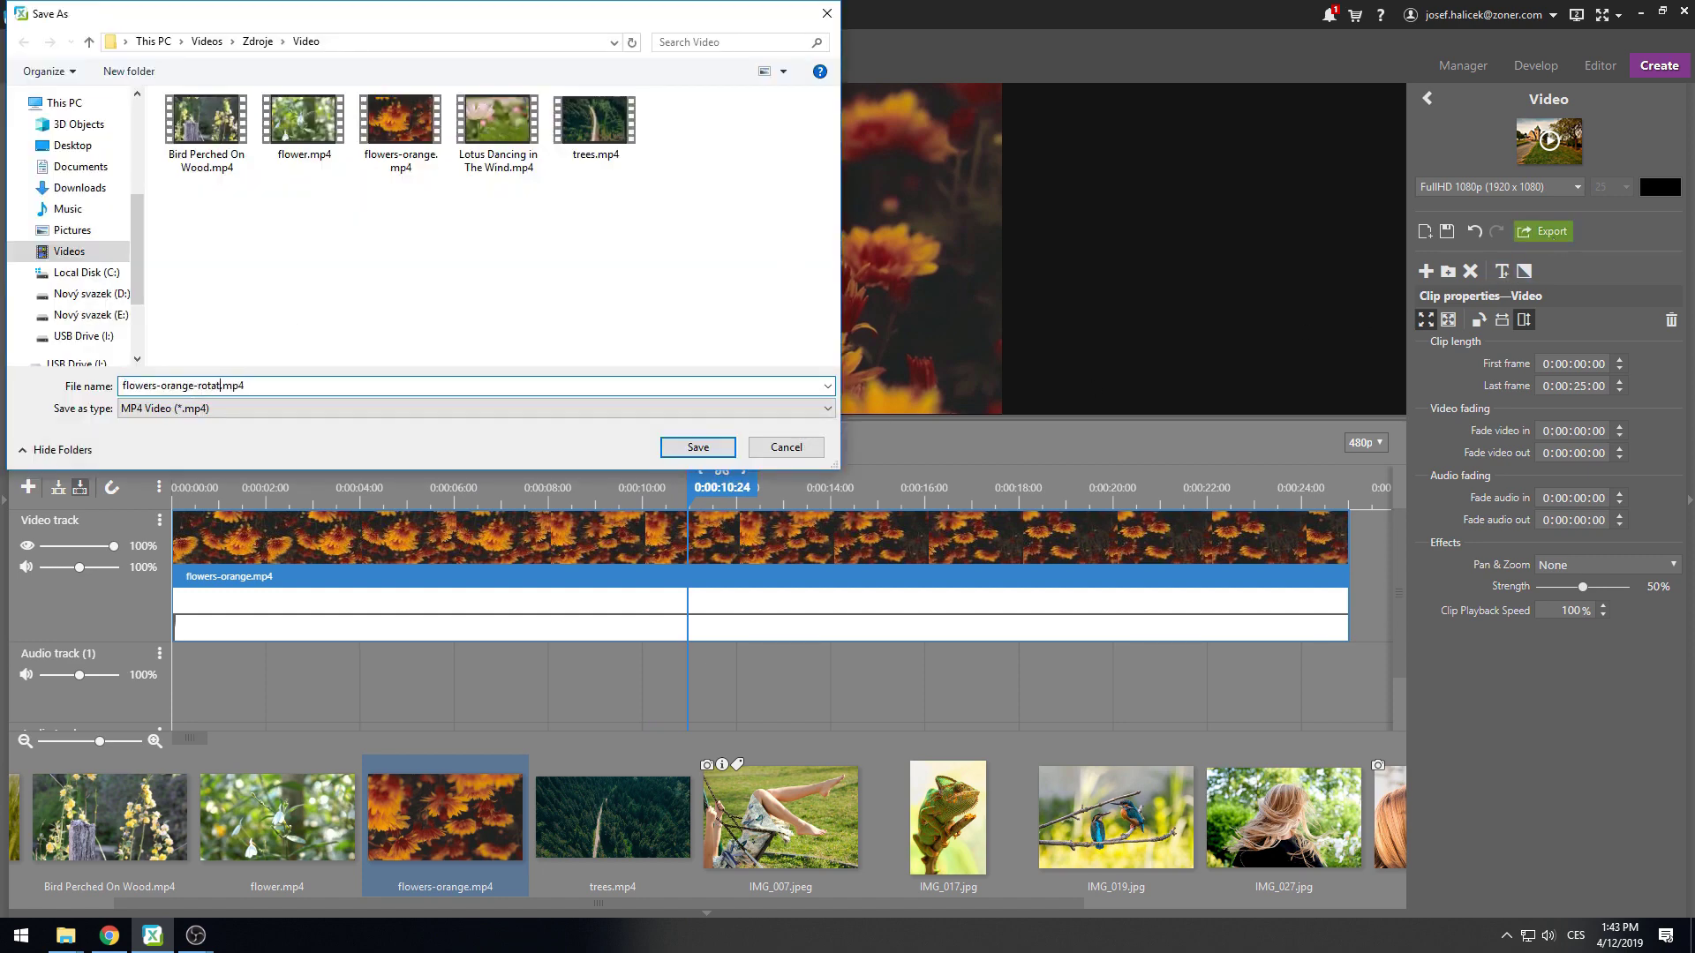
pyautogui.click(698, 447)
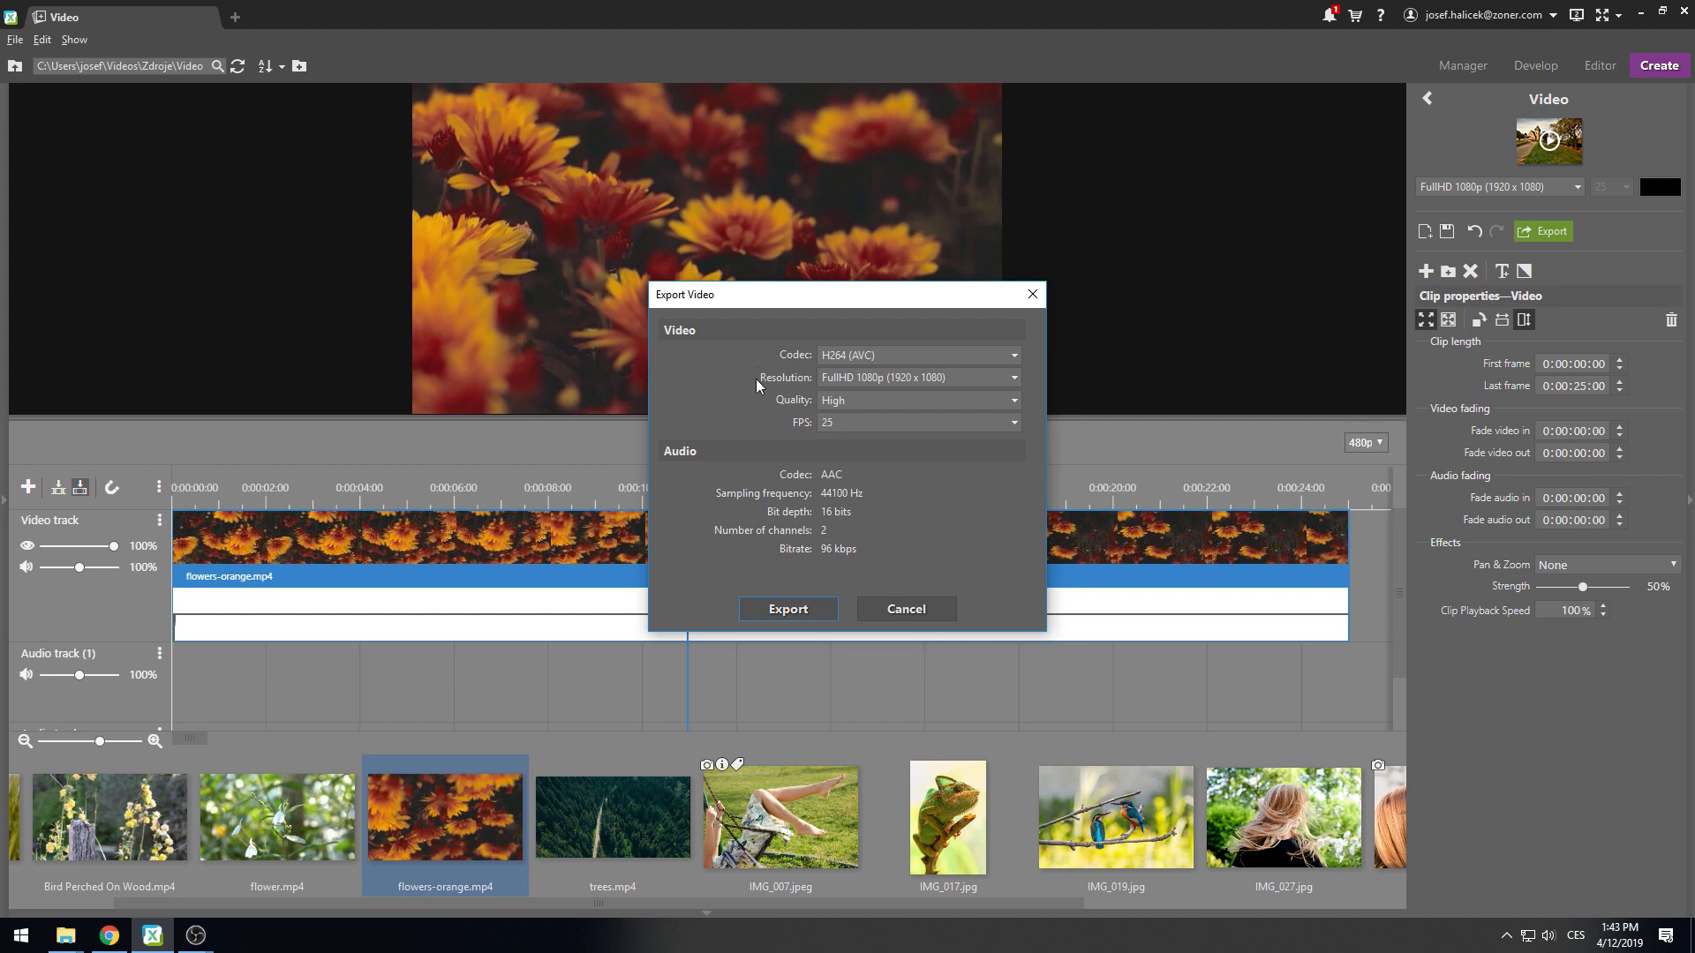
pyautogui.click(909, 608)
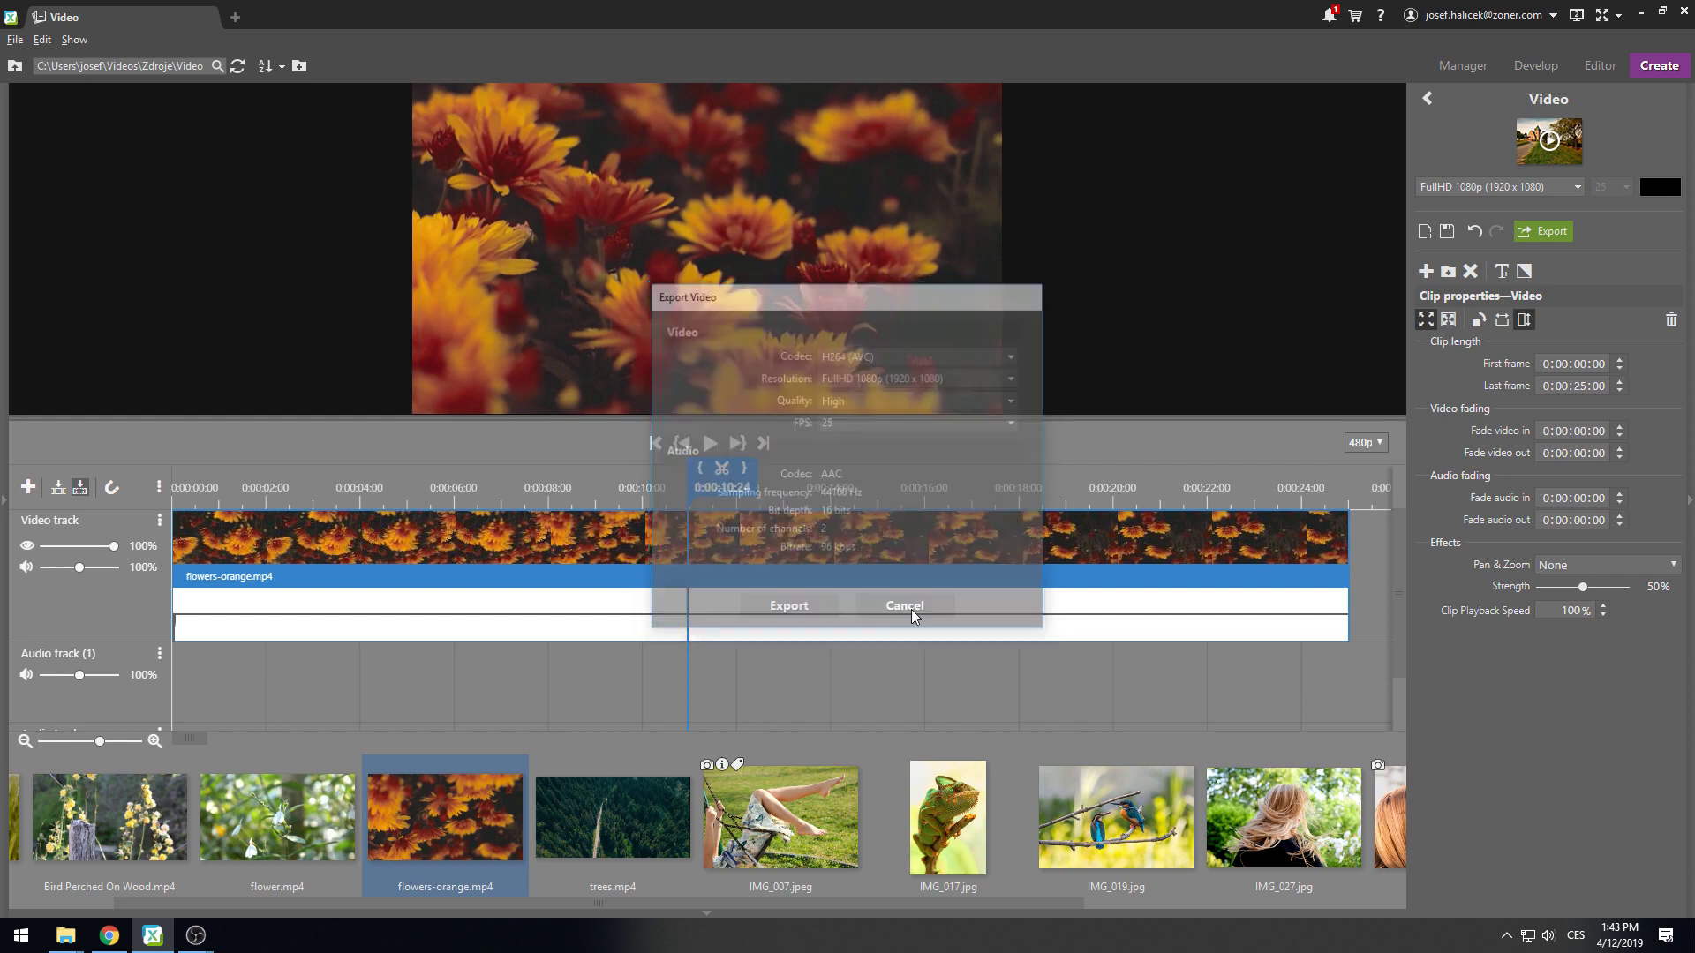
# Save the video project under the name 'Flowers' and exit the Video editor to Create.
pyautogui.click(1447, 231)
pyautogui.write('Flowers')
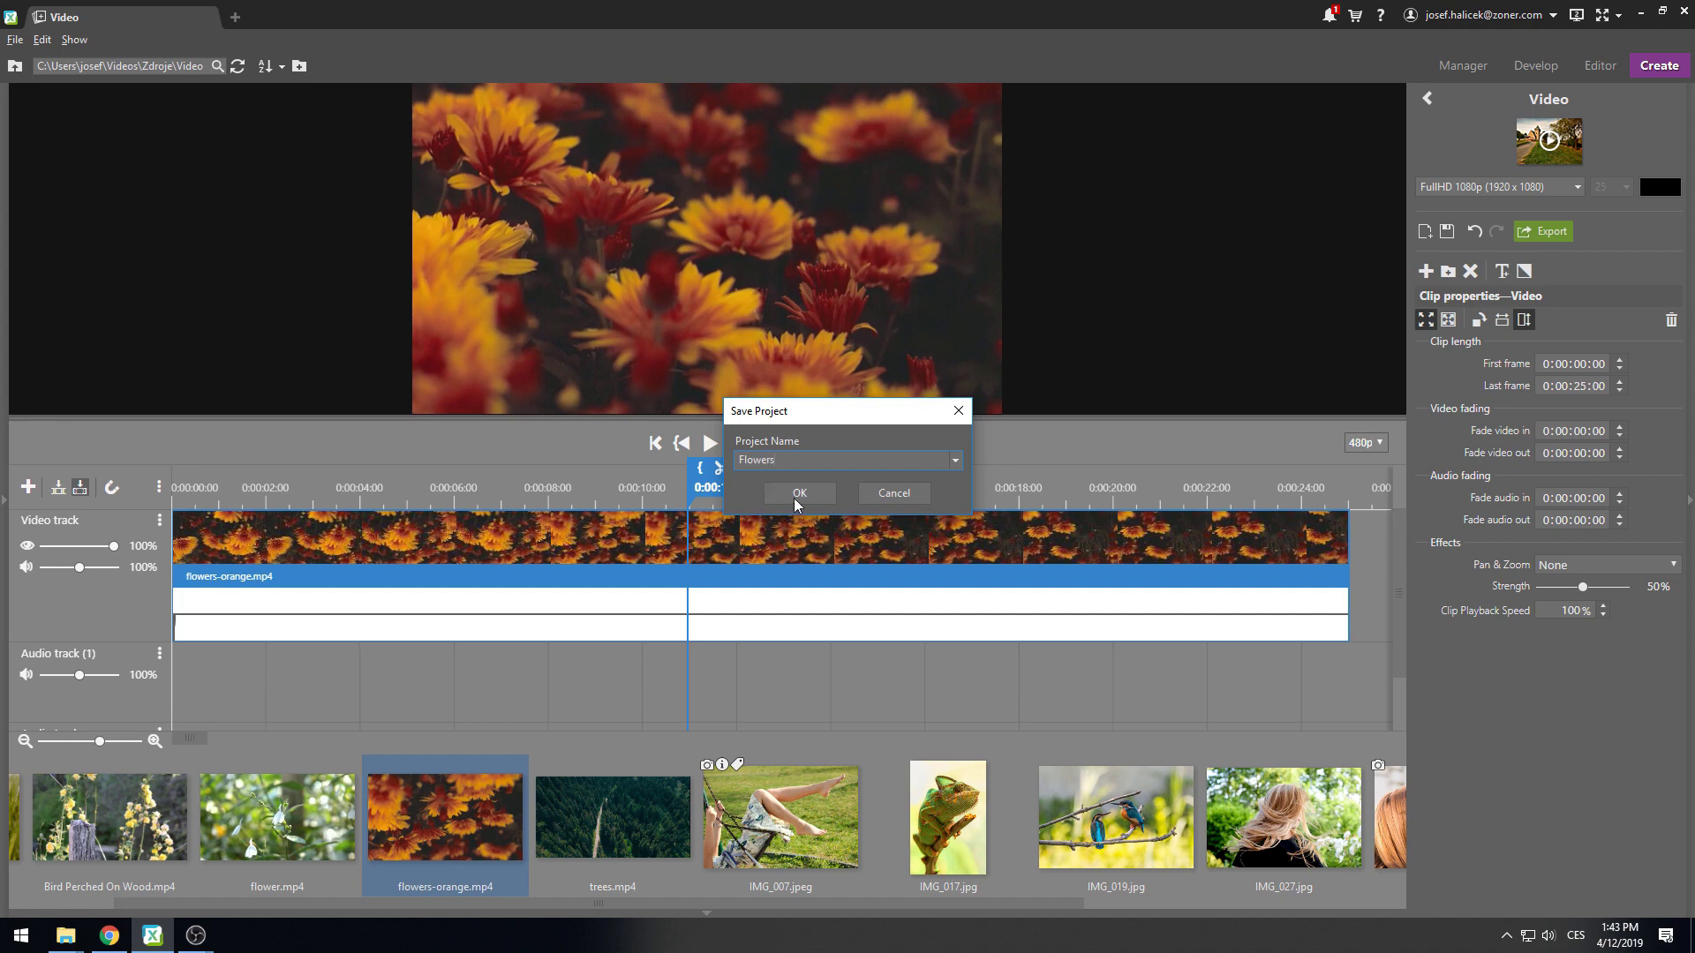
pyautogui.click(794, 500)
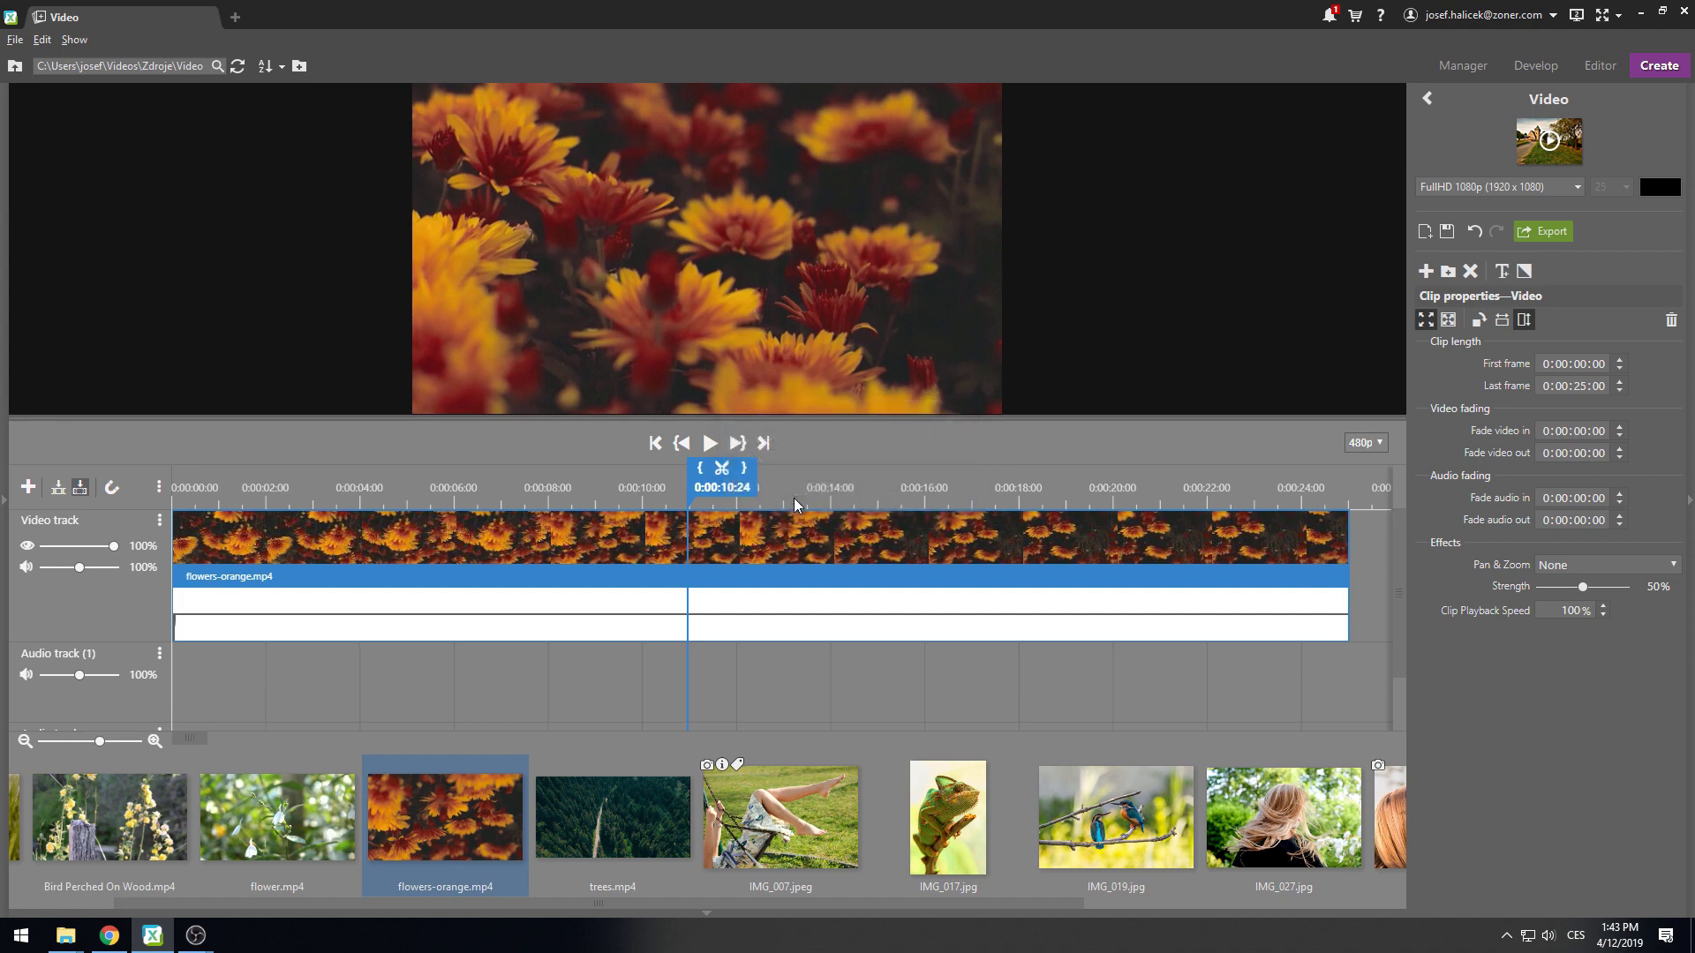
pyautogui.click(1427, 99)
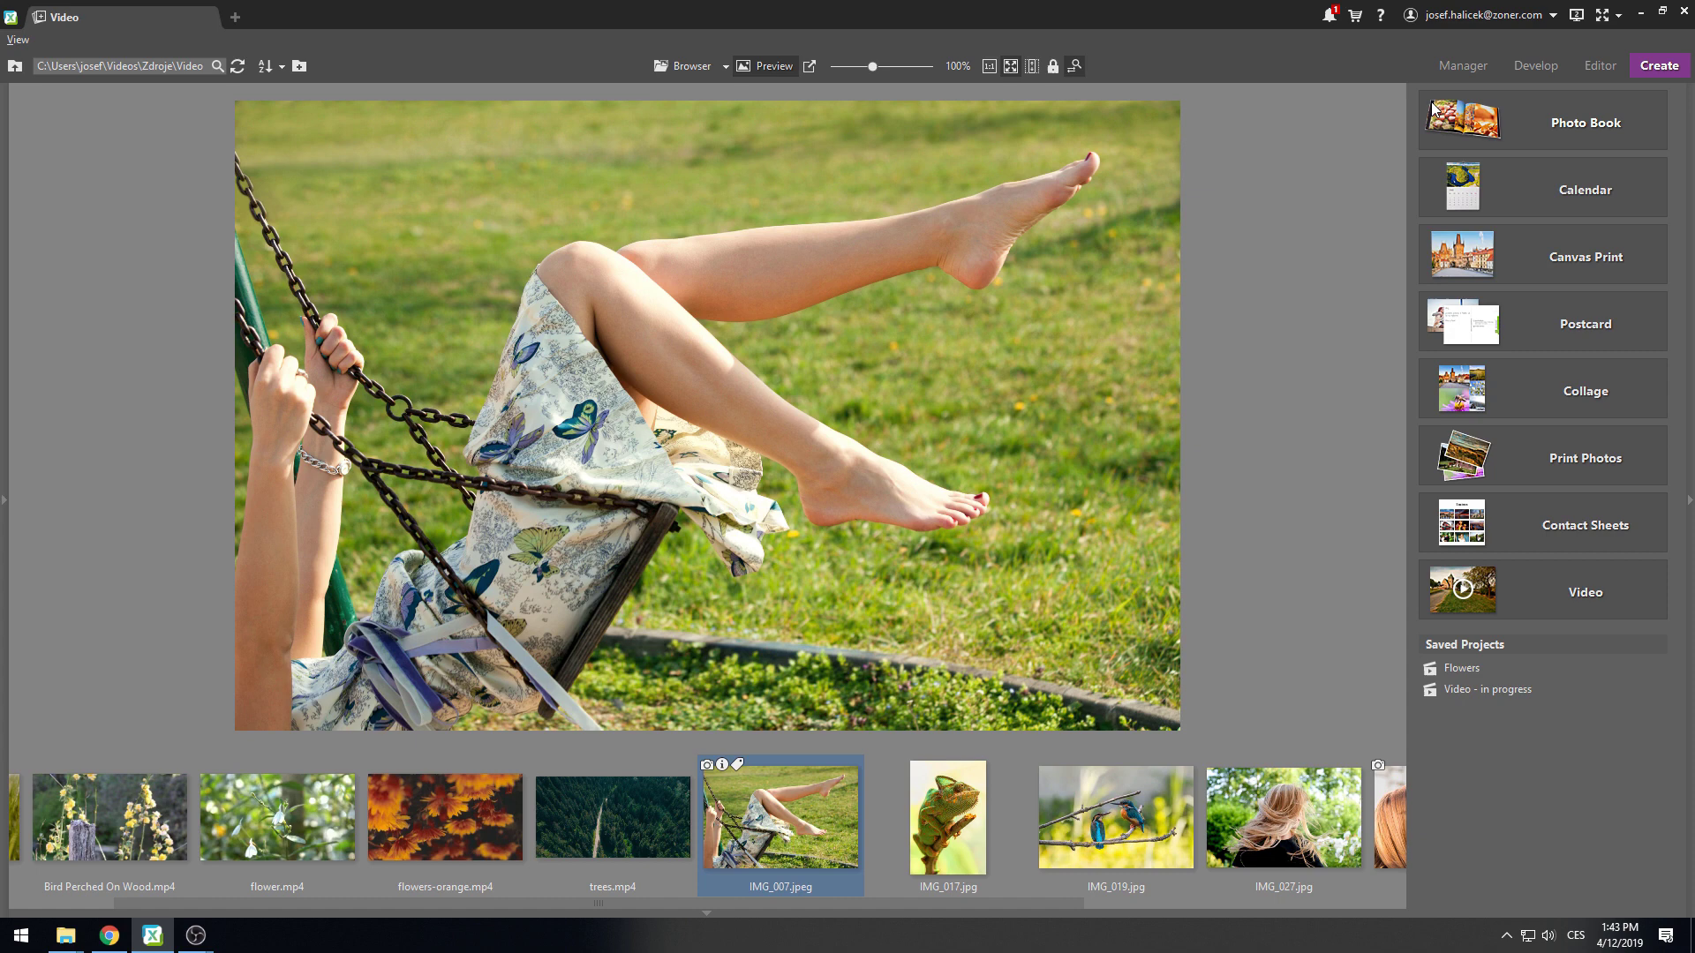